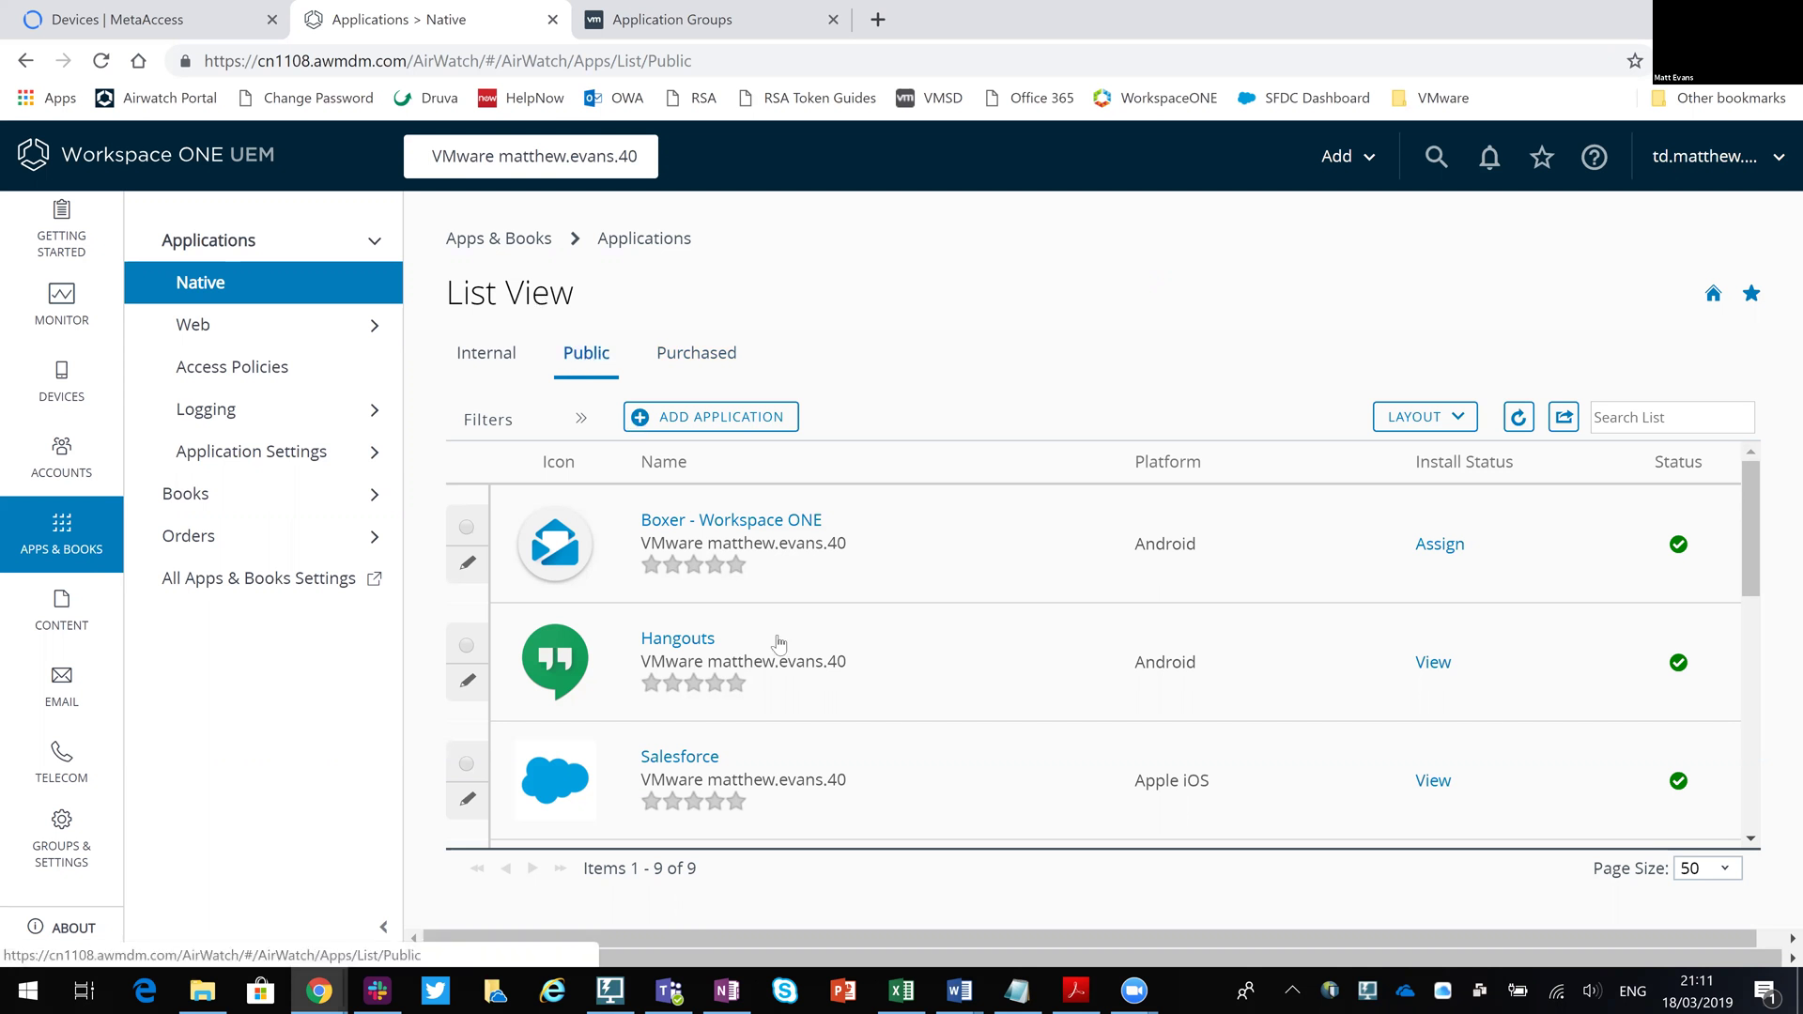
Scroll the Public apps list down to the VMware Horizon Client entries for Android and Windows Desktop.
scroll(943, 649, "down", 1)
scroll(943, 649, "down", 1)
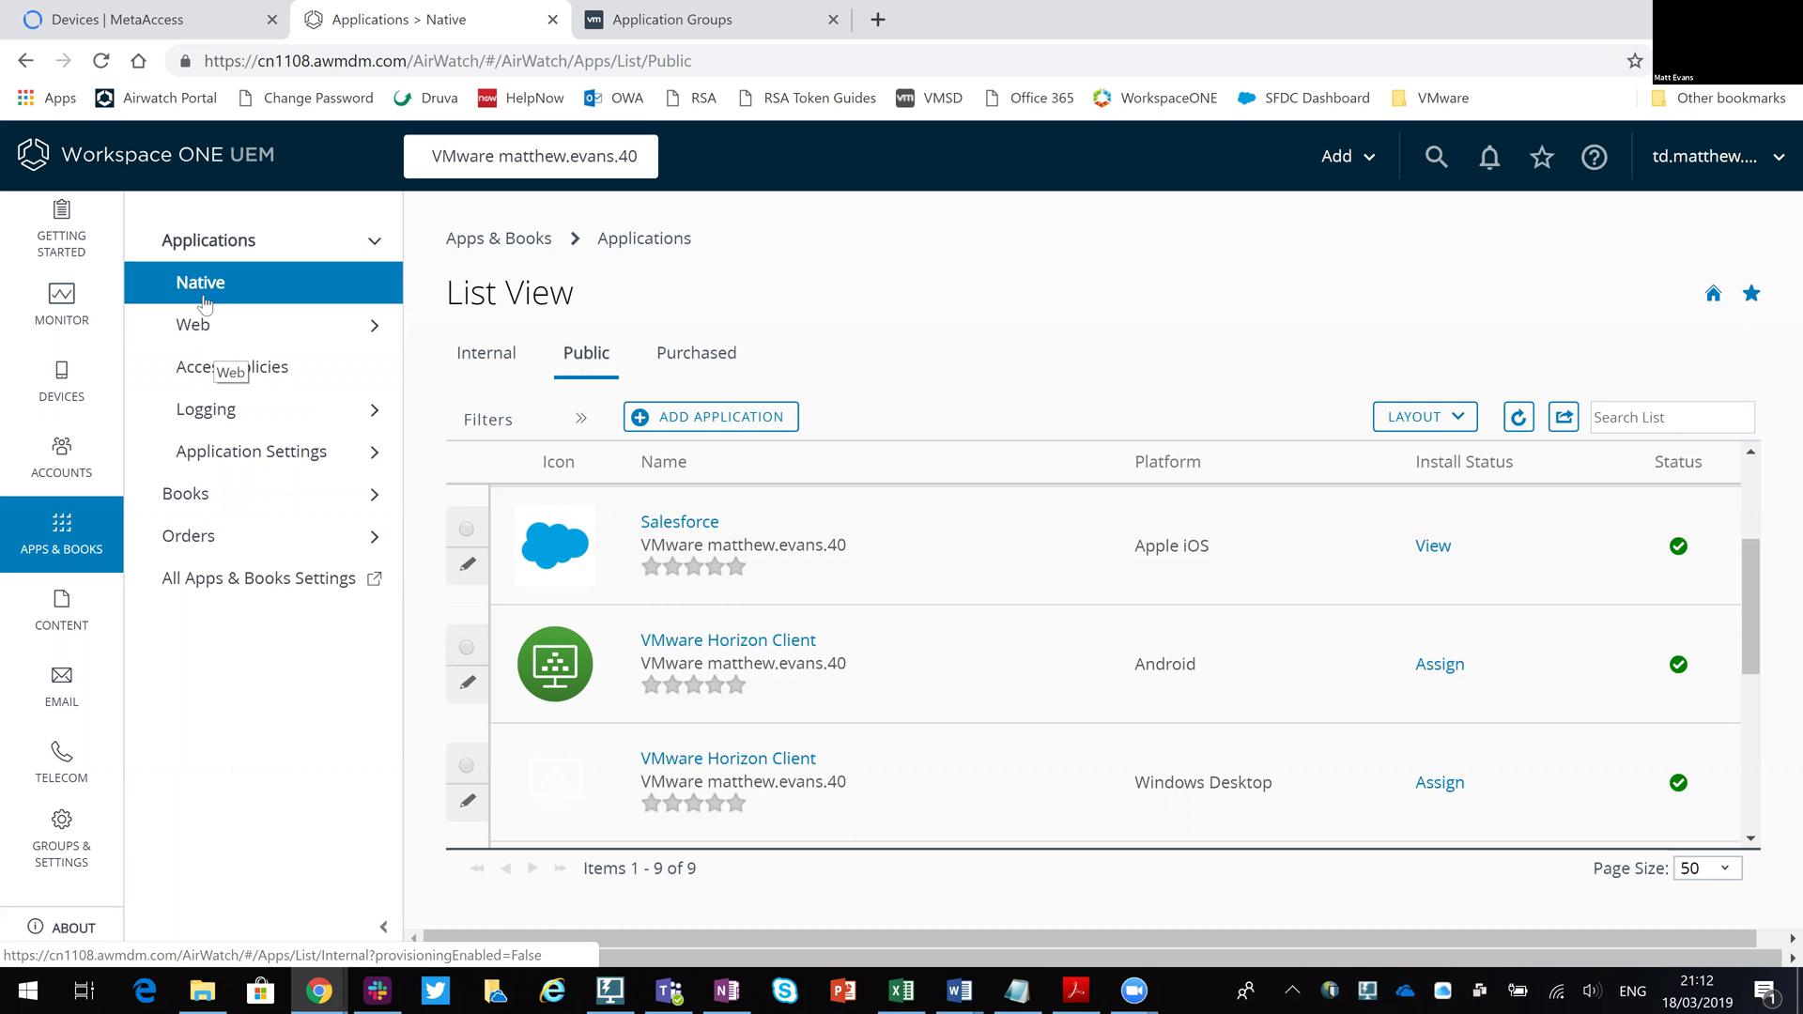
Go to Devices > Profiles & Resources > Profiles and start adding a new profile.
mouse_move(61, 381)
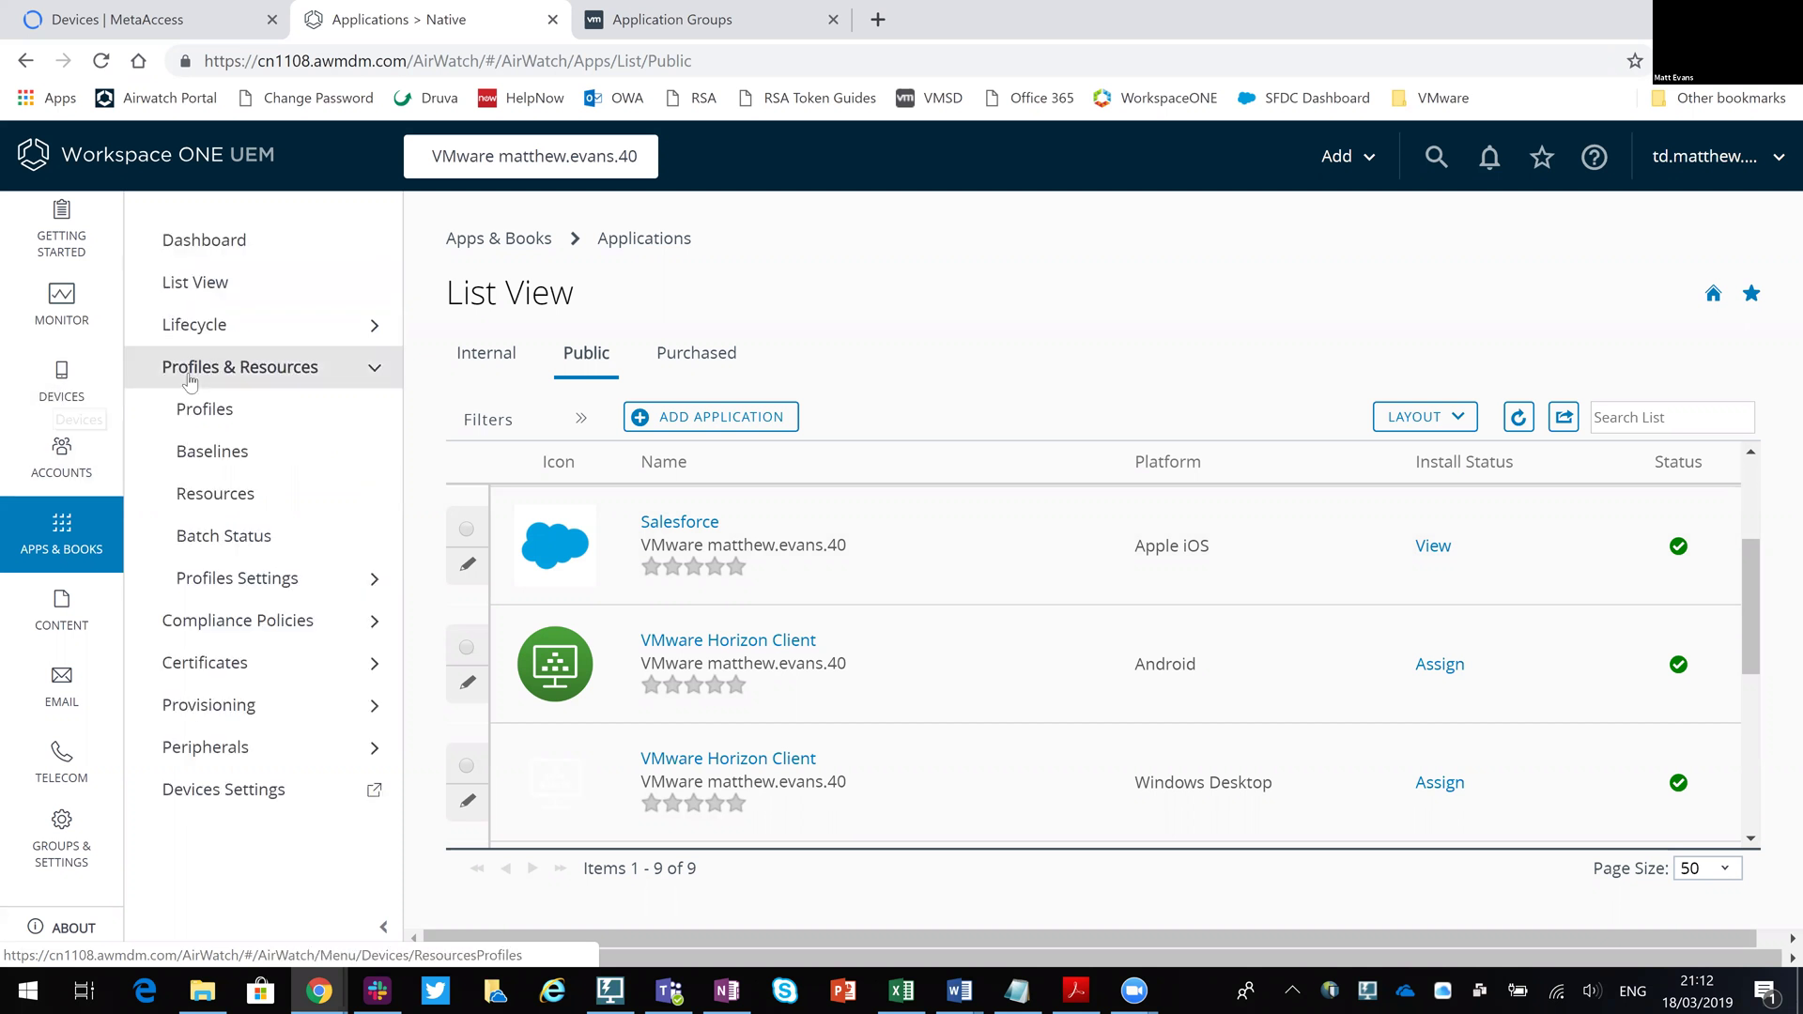
left_click(190, 375)
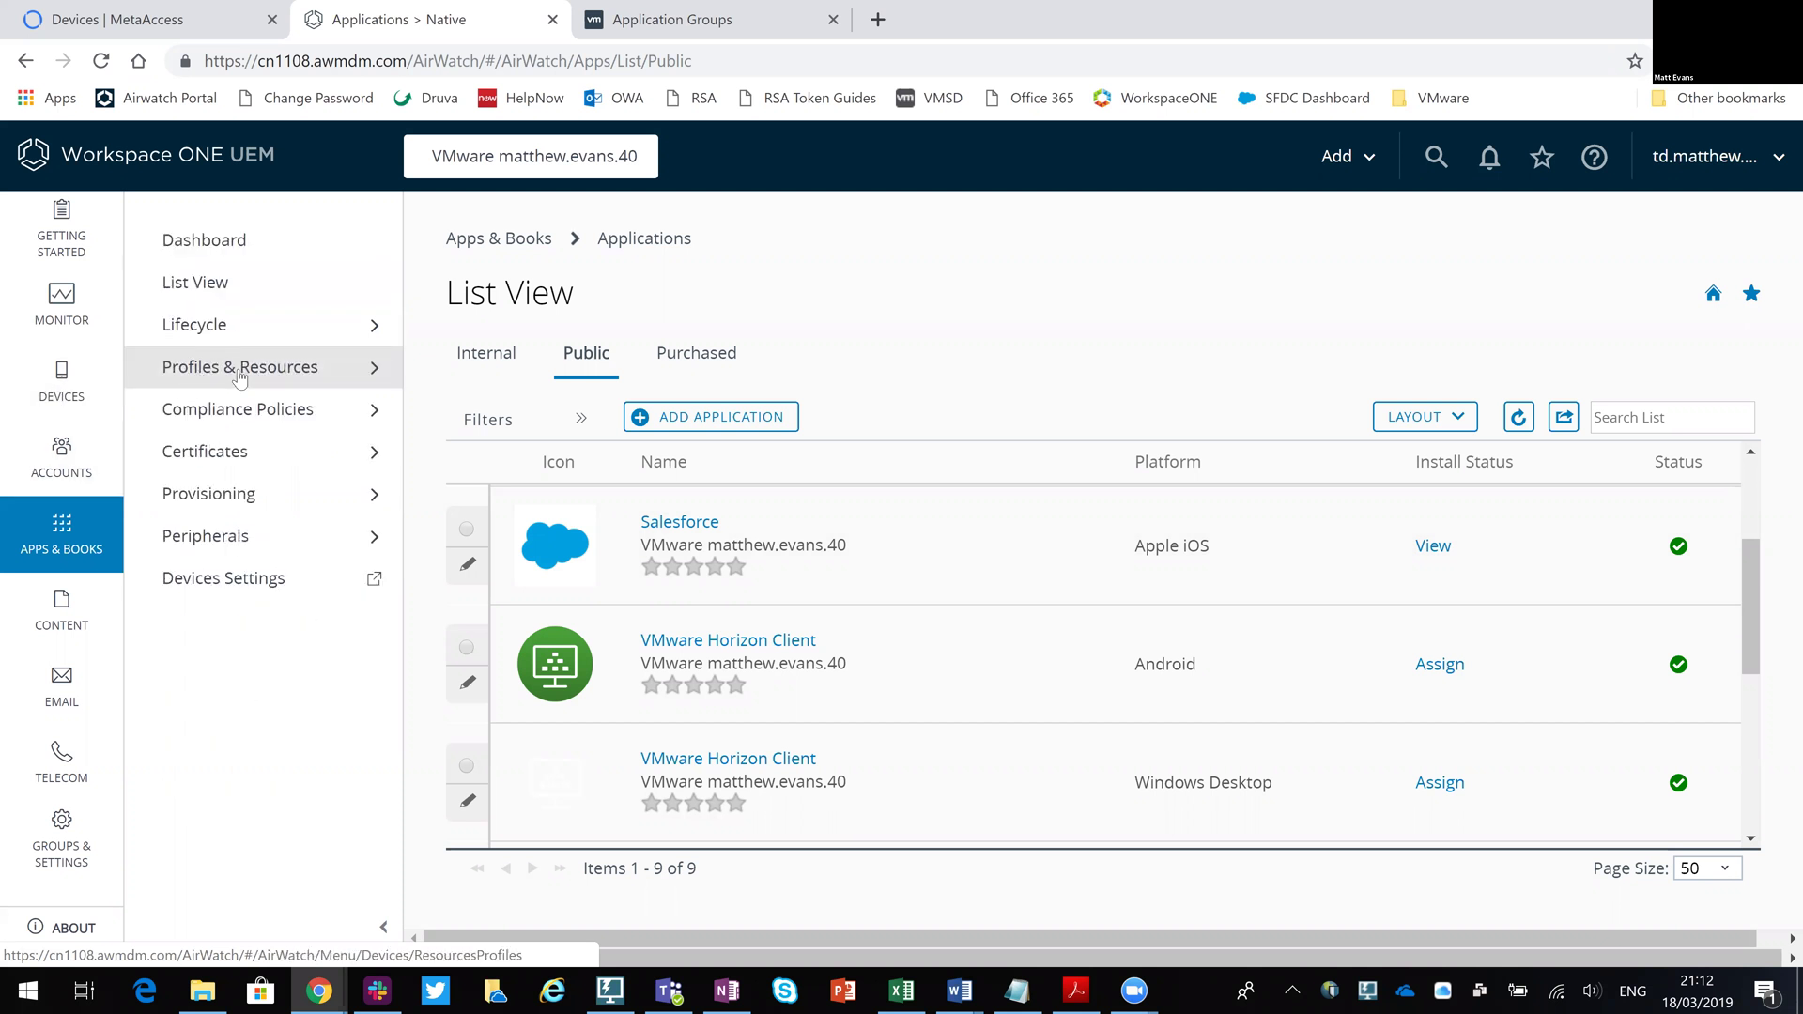
left_click(242, 380)
left_click(218, 413)
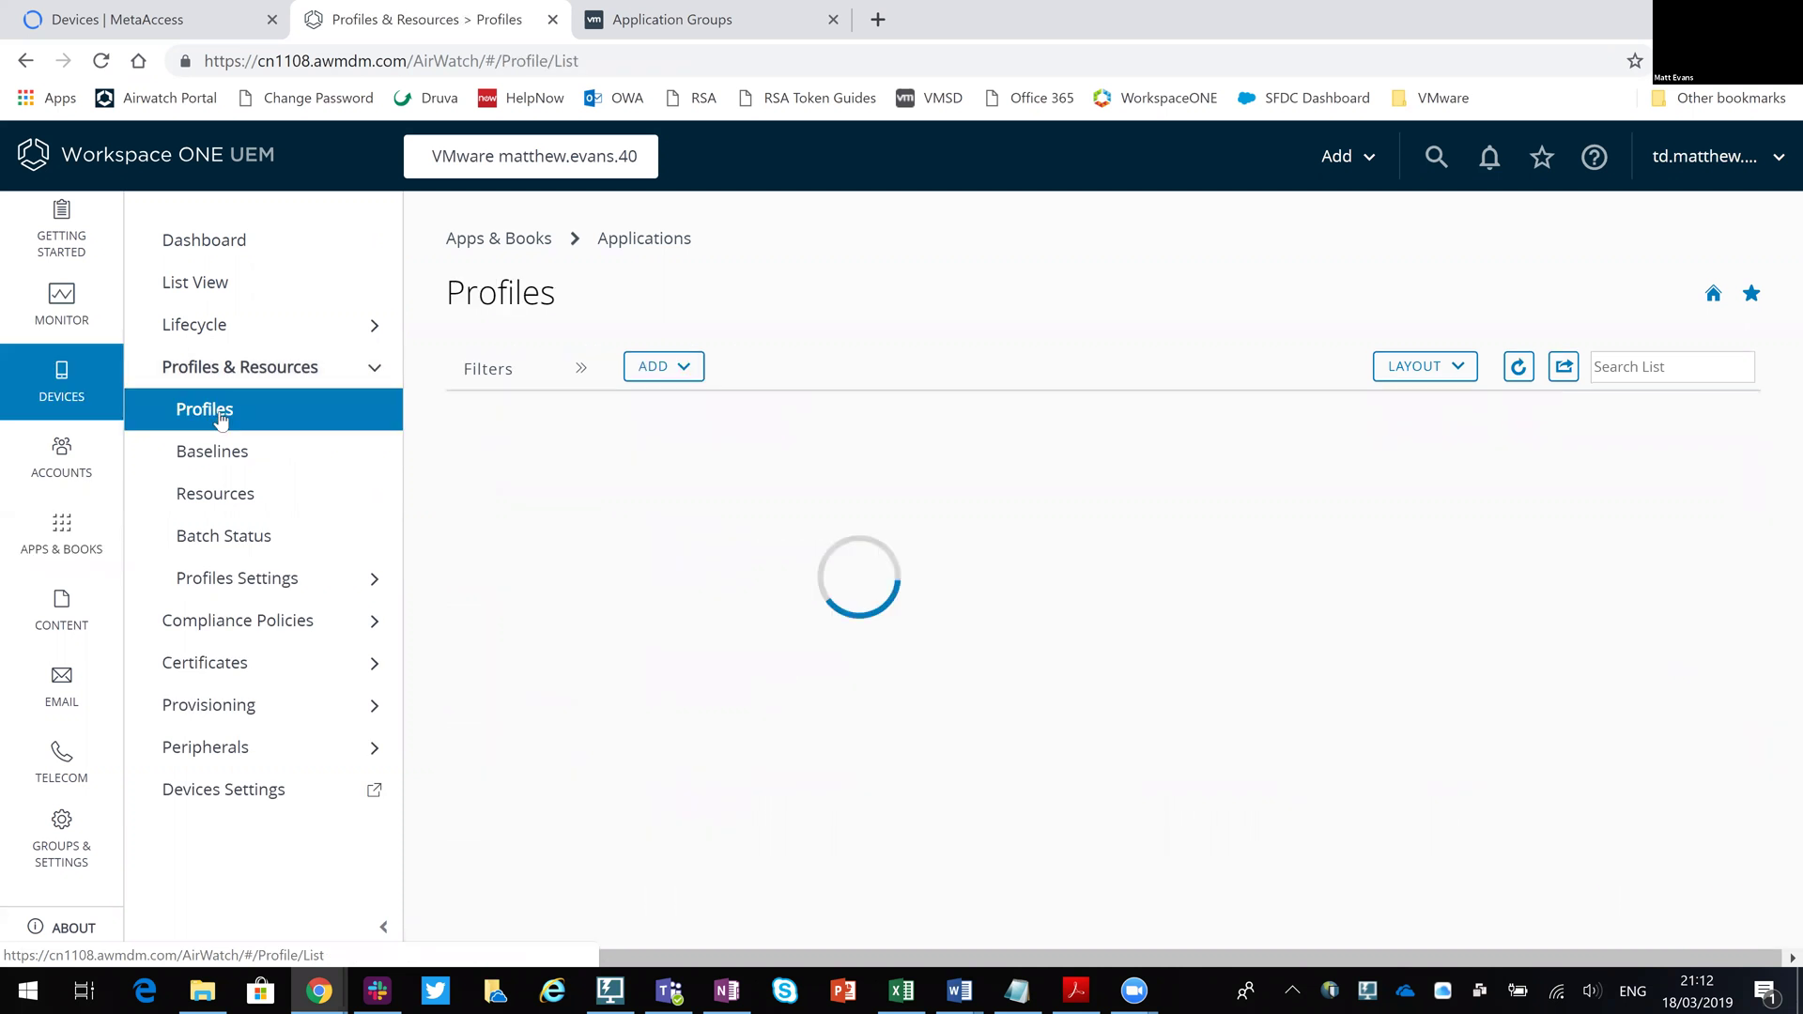
left_click(662, 371)
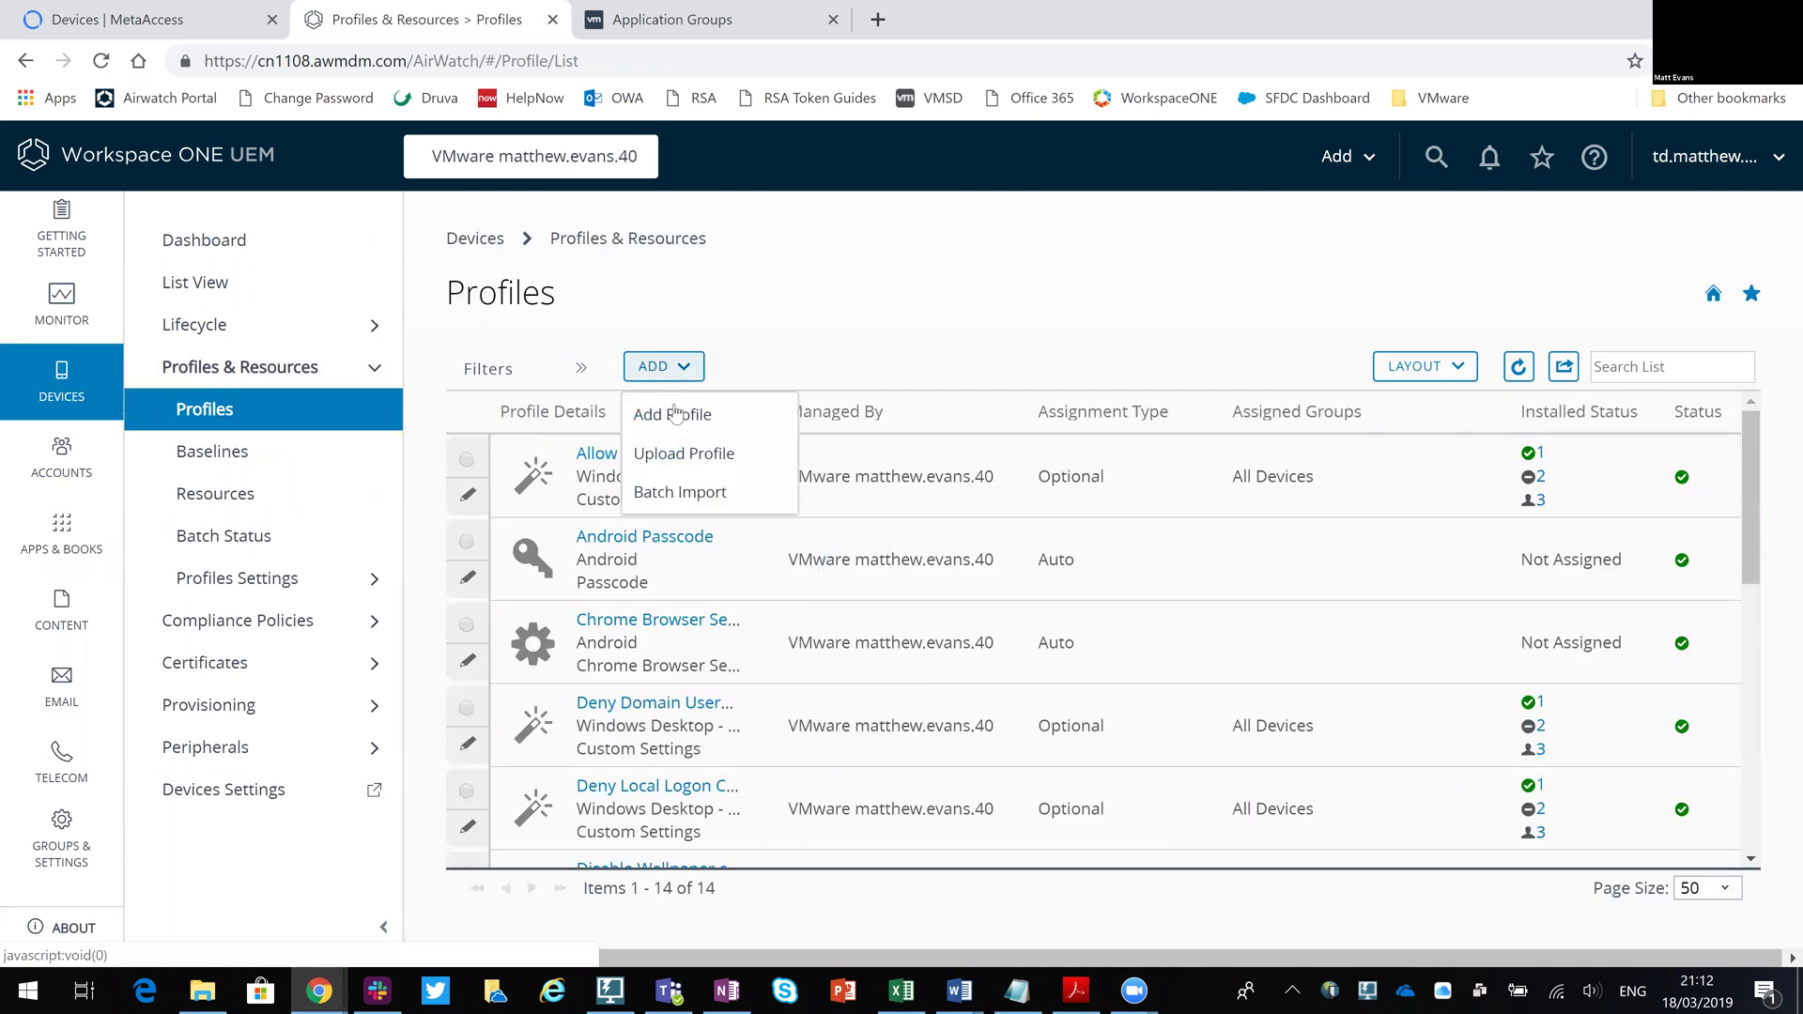
left_click(672, 416)
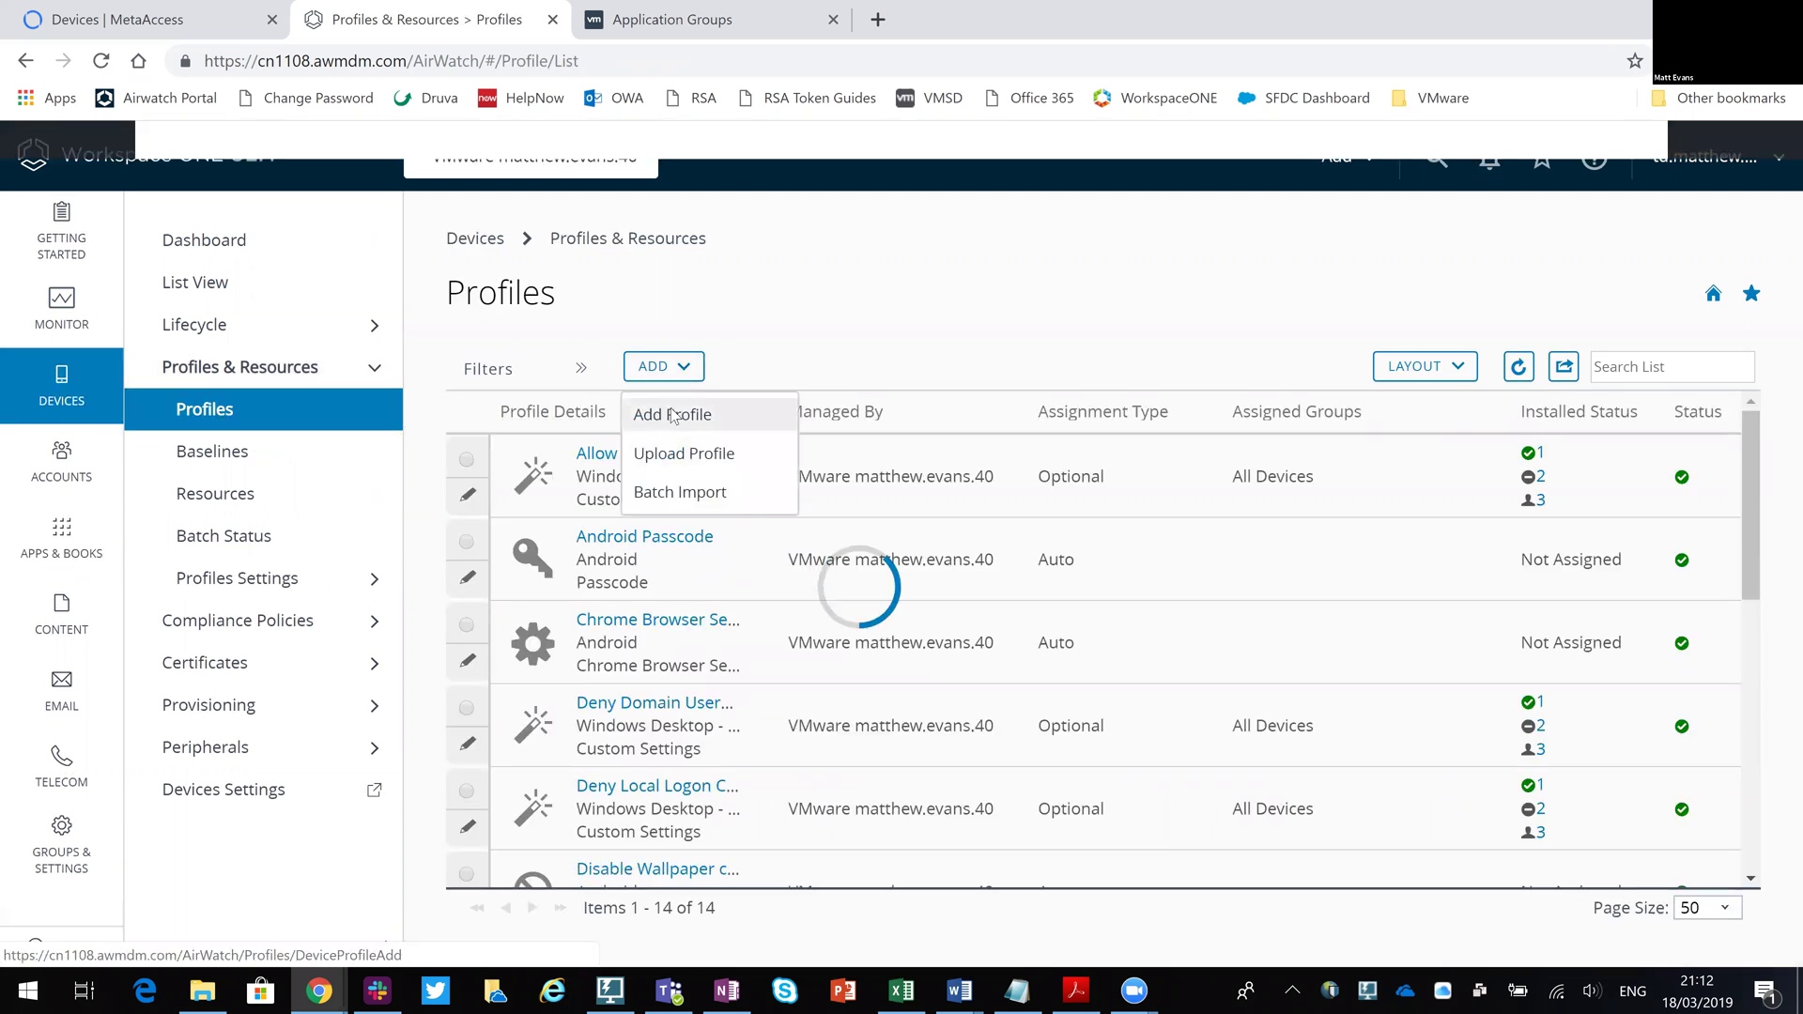
Choose Android as the platform and enter 'Single App Launcher' as the profile name.
mouse_move(563, 512)
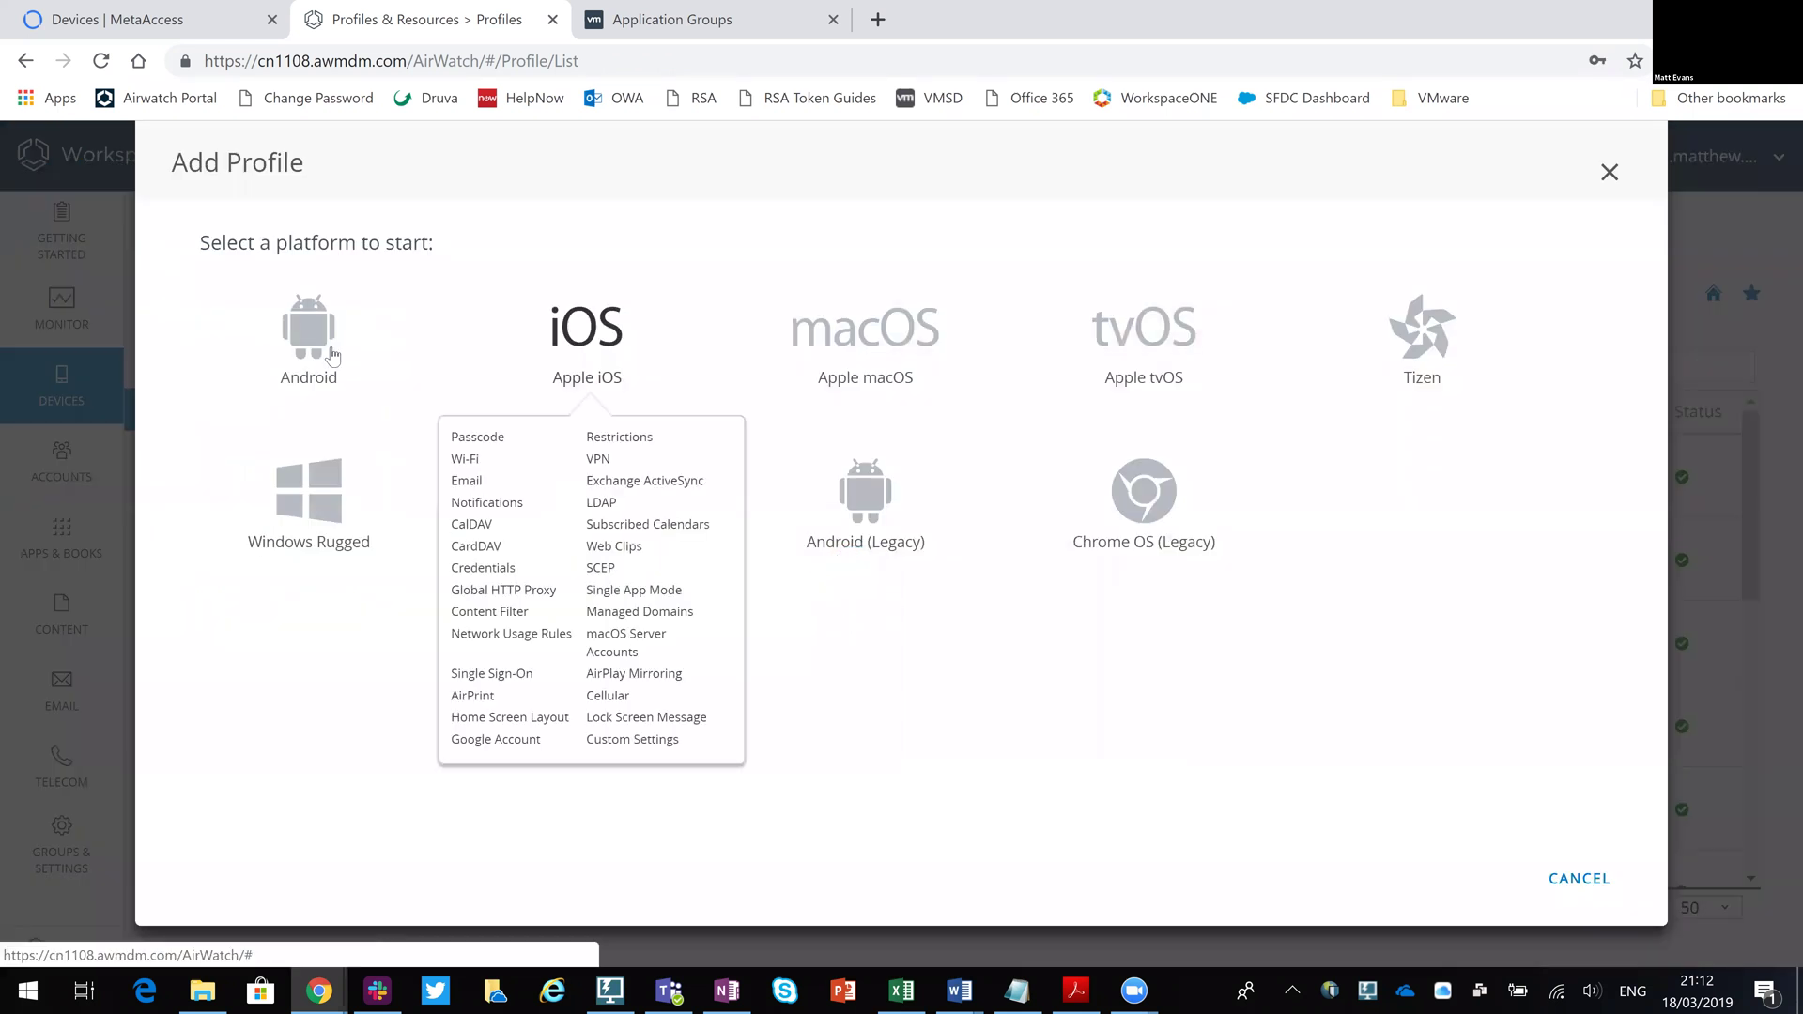
left_click(329, 319)
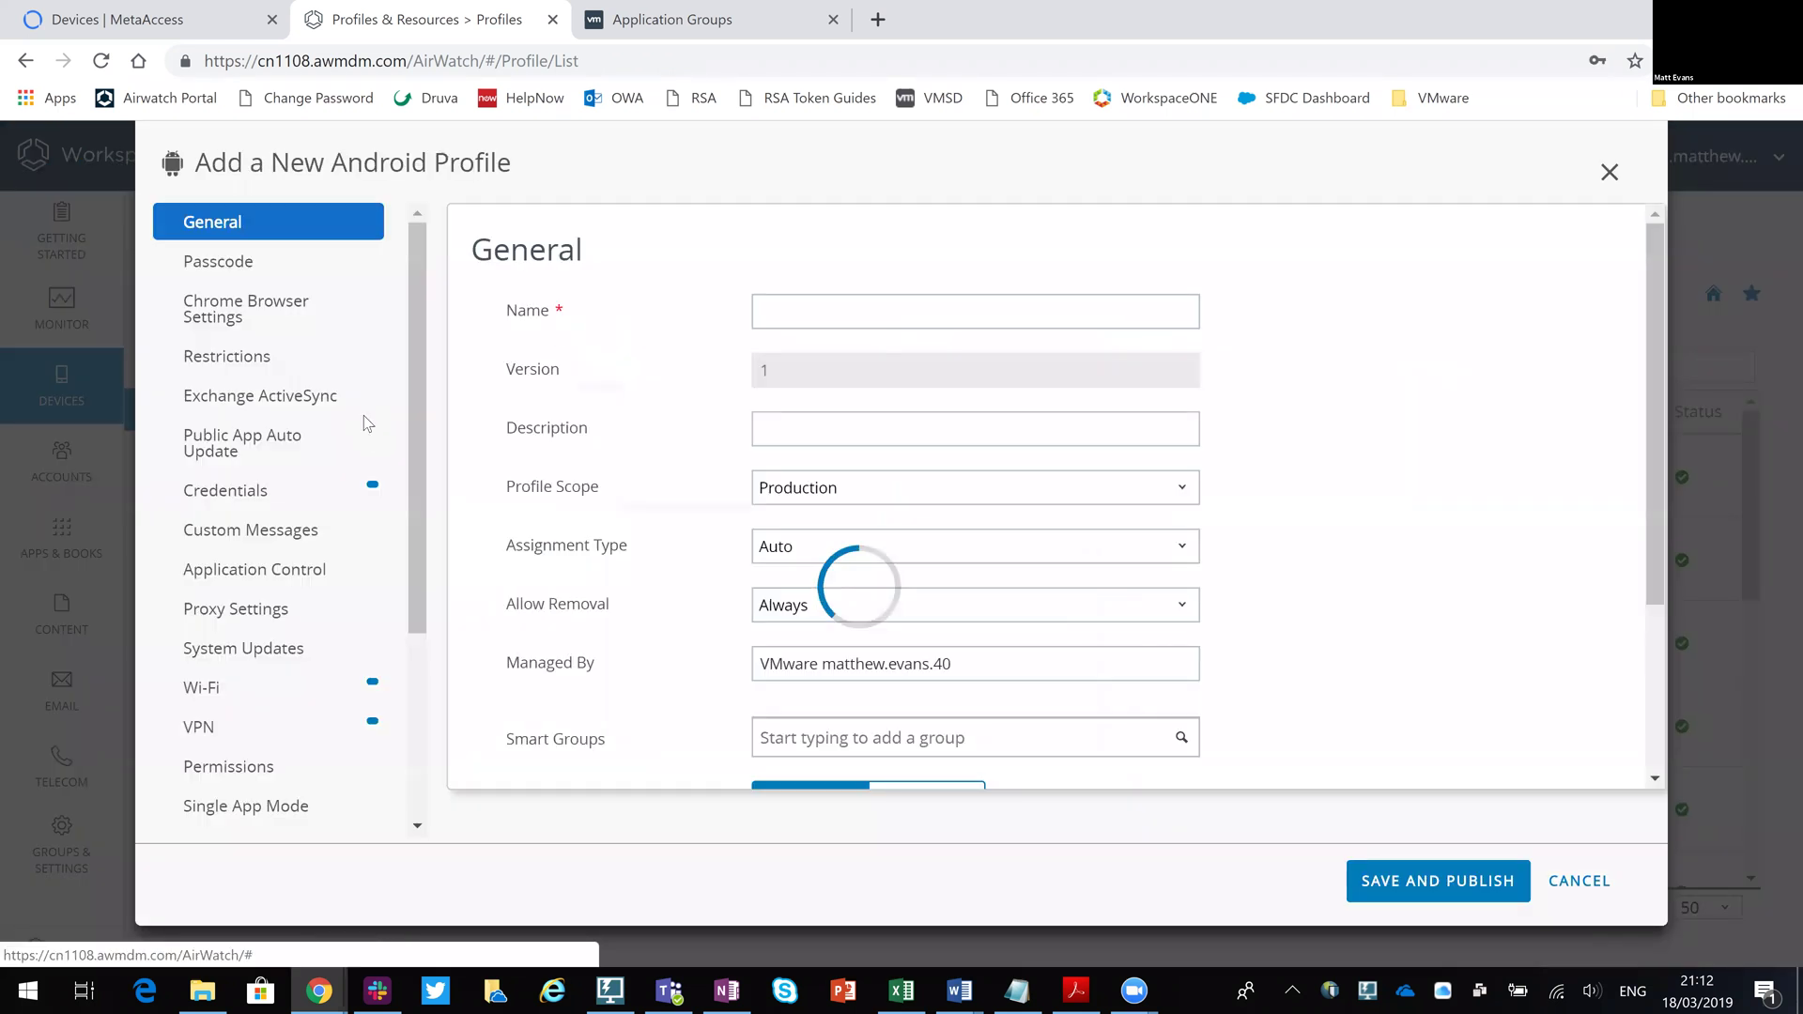
type("S")
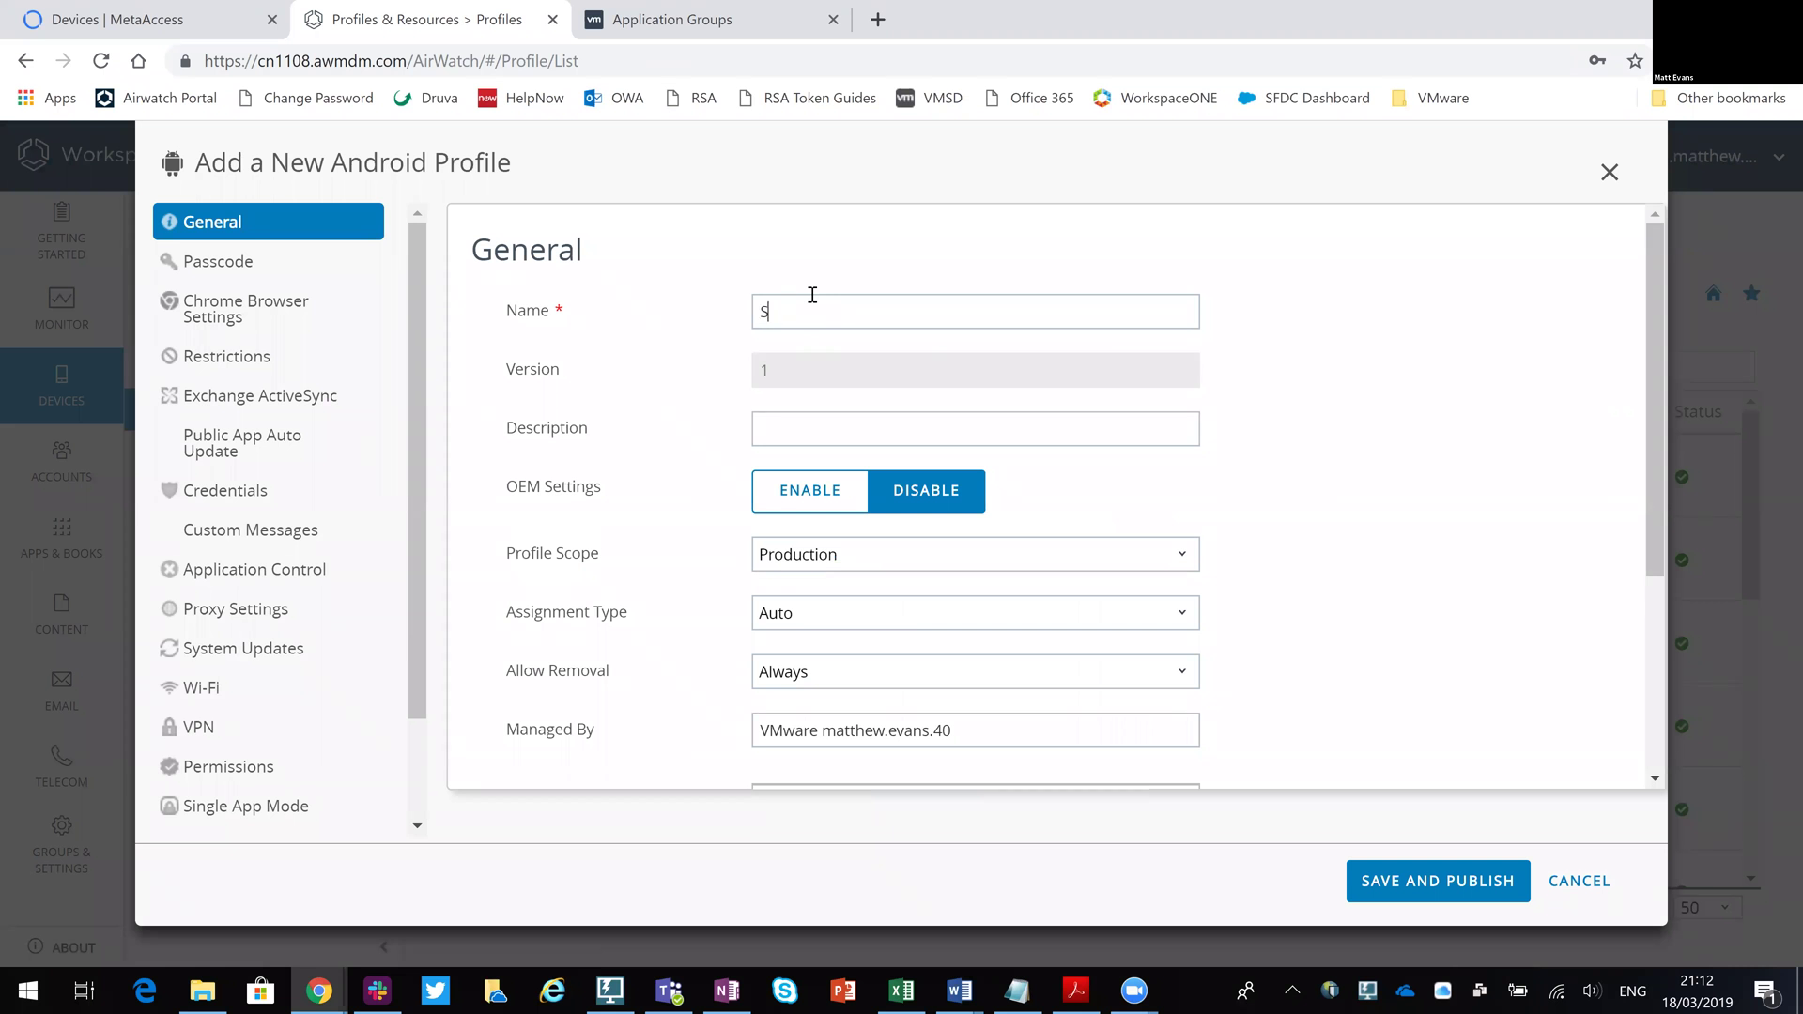
type("ingle App Launcher")
scroll(371, 549, "down", 2)
scroll(371, 549, "down", 1)
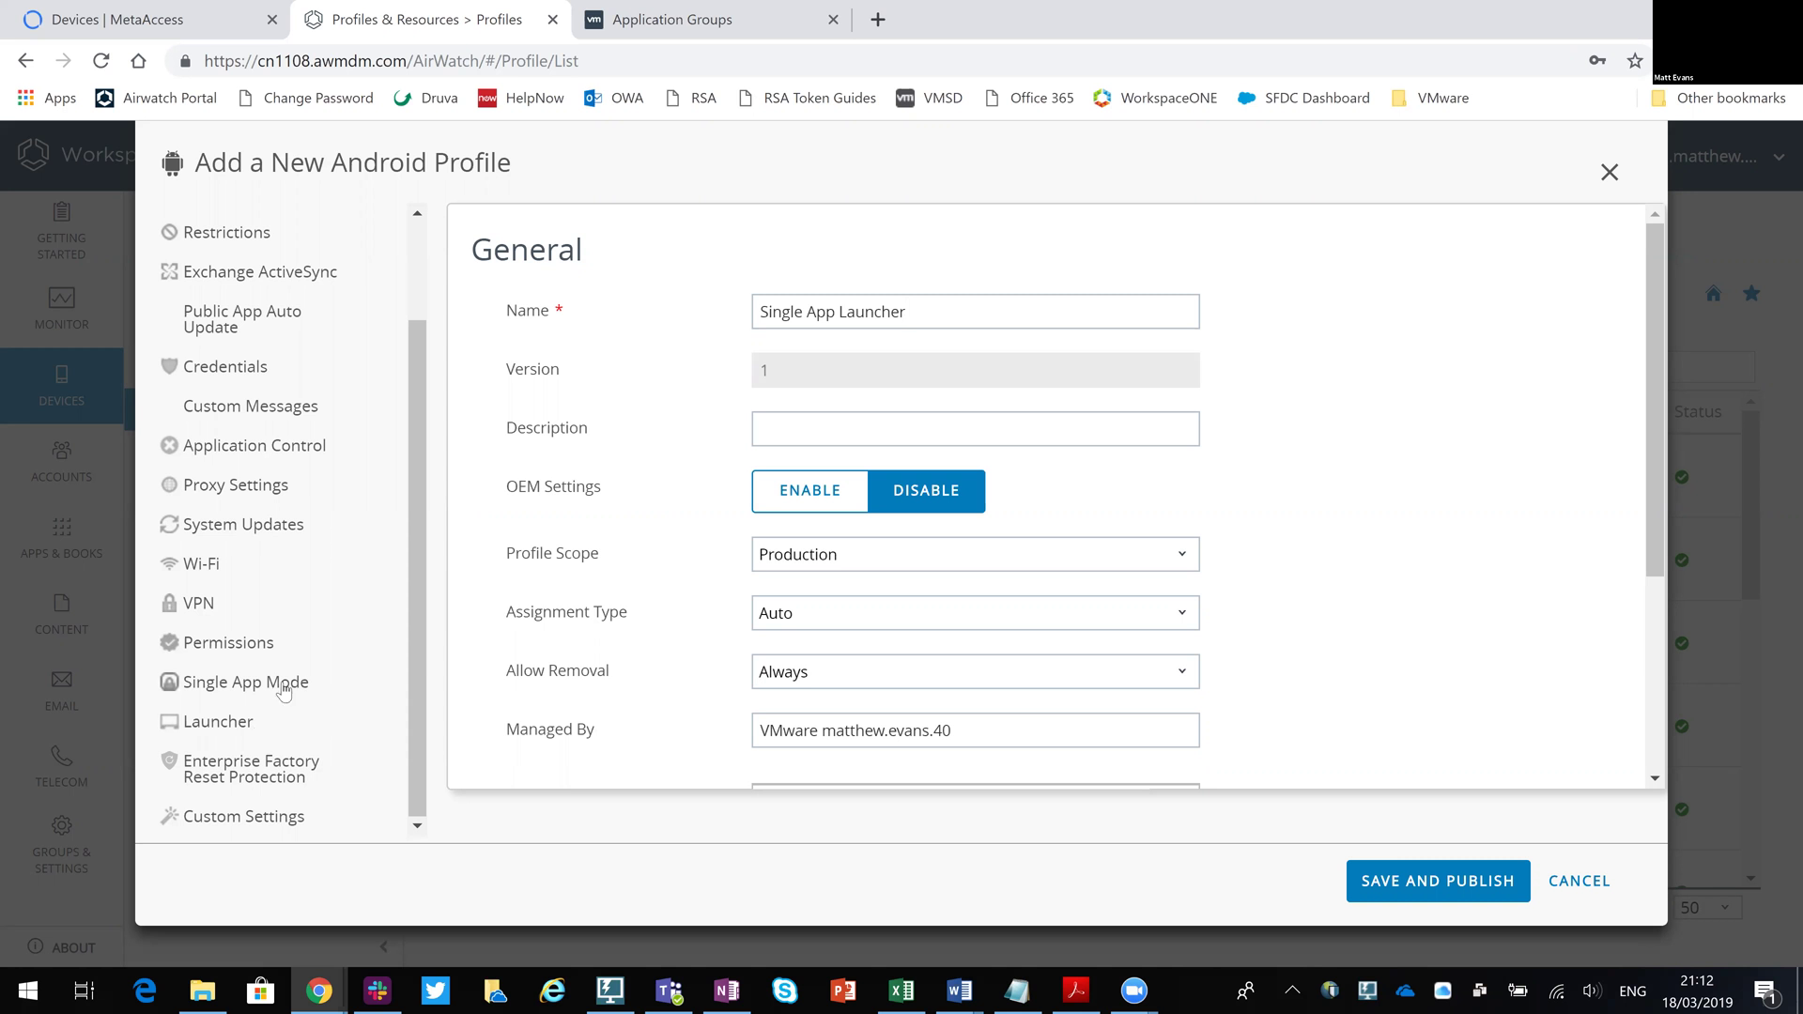
Configure the Single App Mode payload to whitelist VMware Horizon Client, then save and publish the profile.
left_click(283, 691)
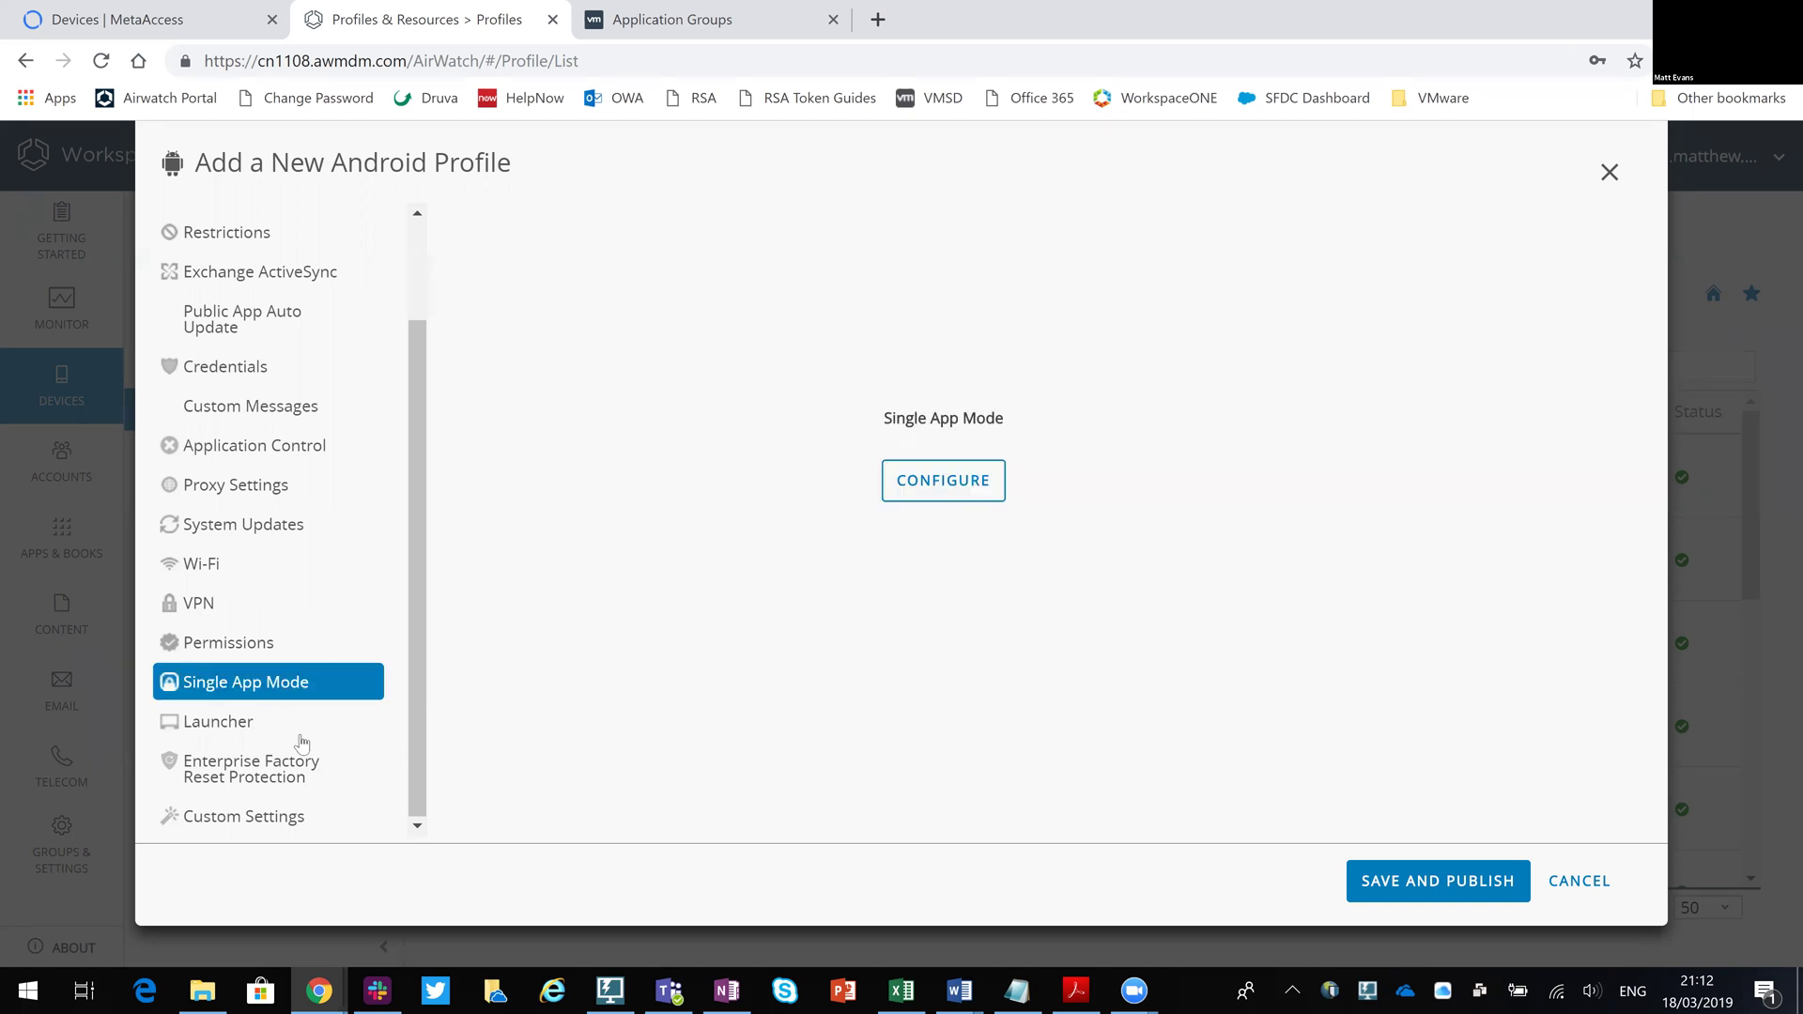
left_click(945, 494)
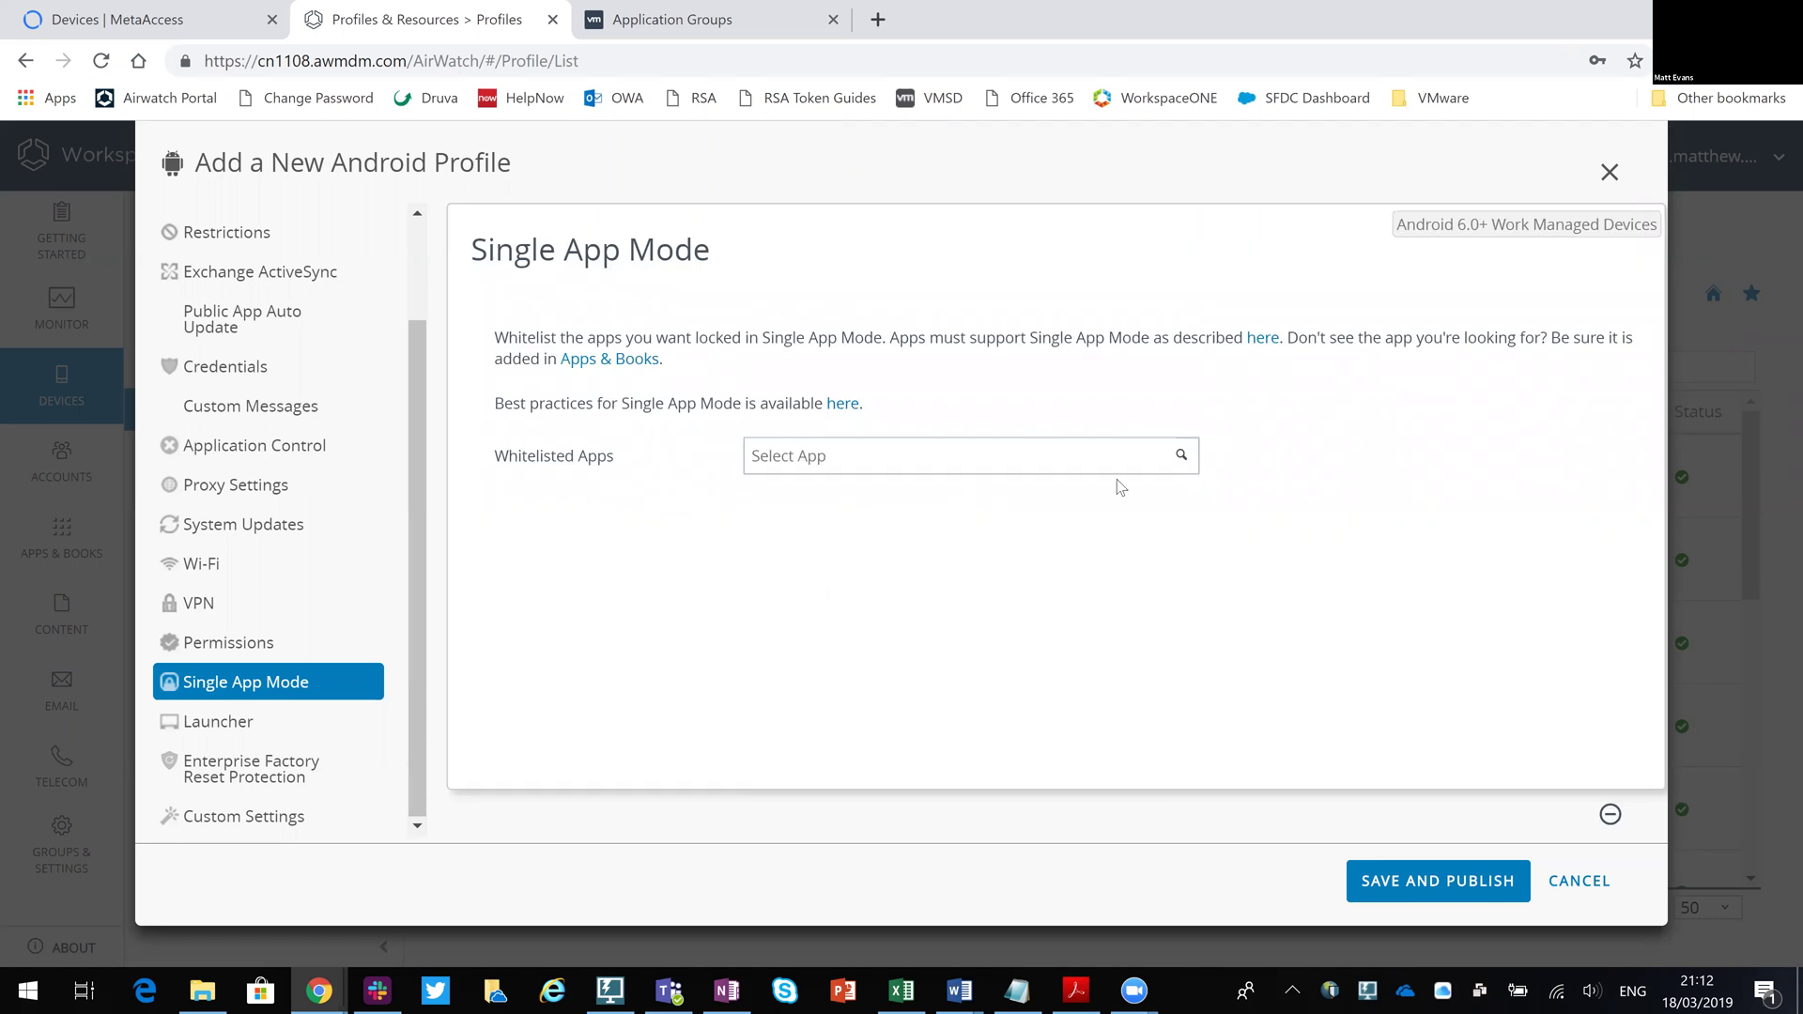
left_click(1156, 456)
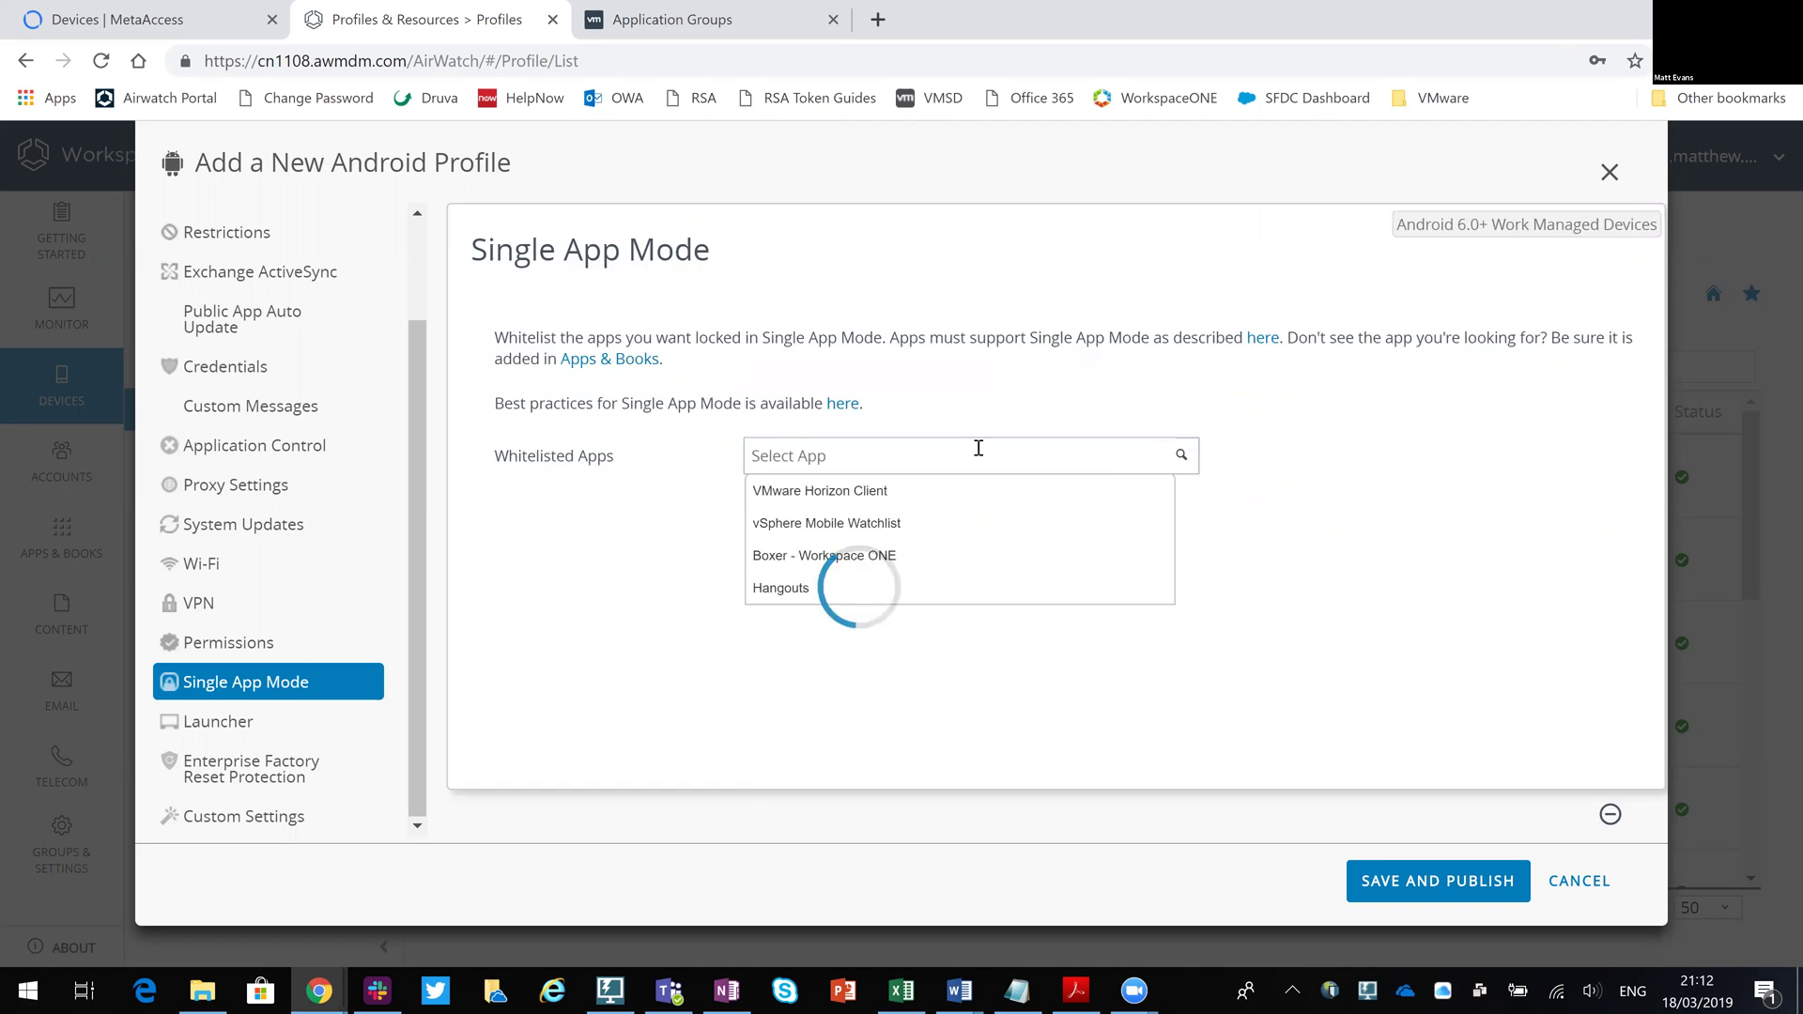
left_click(857, 498)
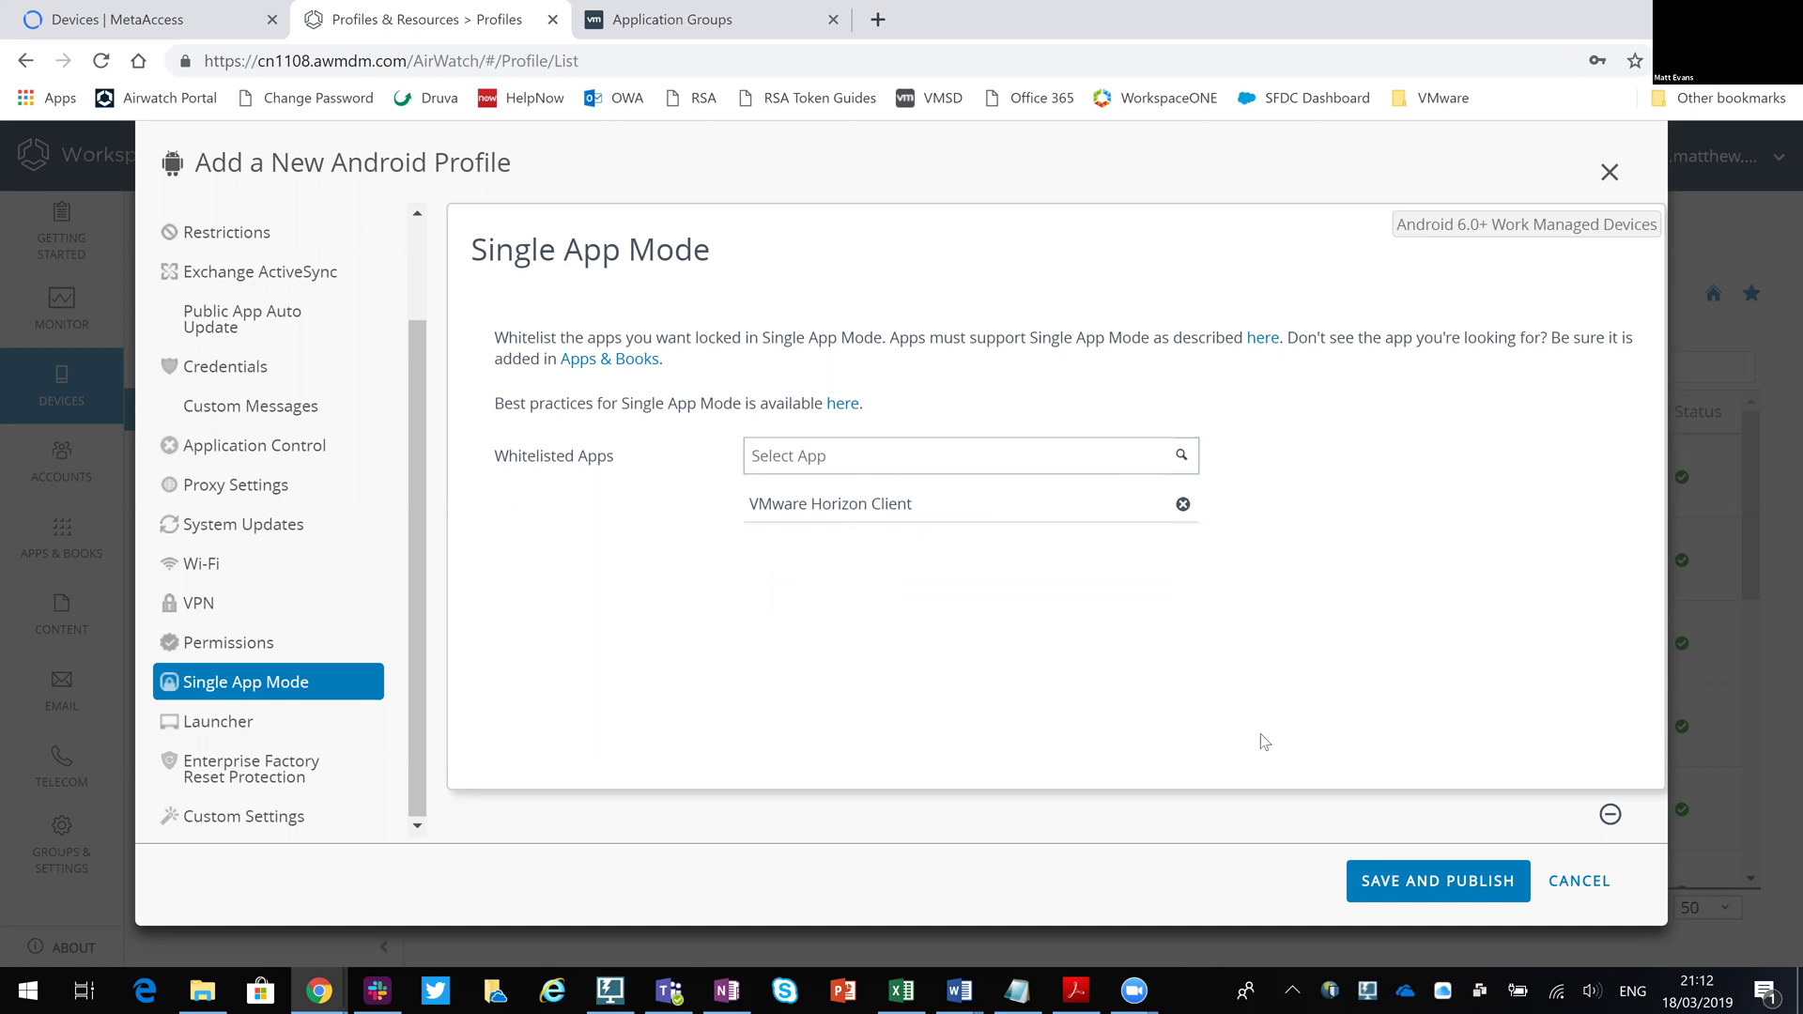
left_click(1441, 888)
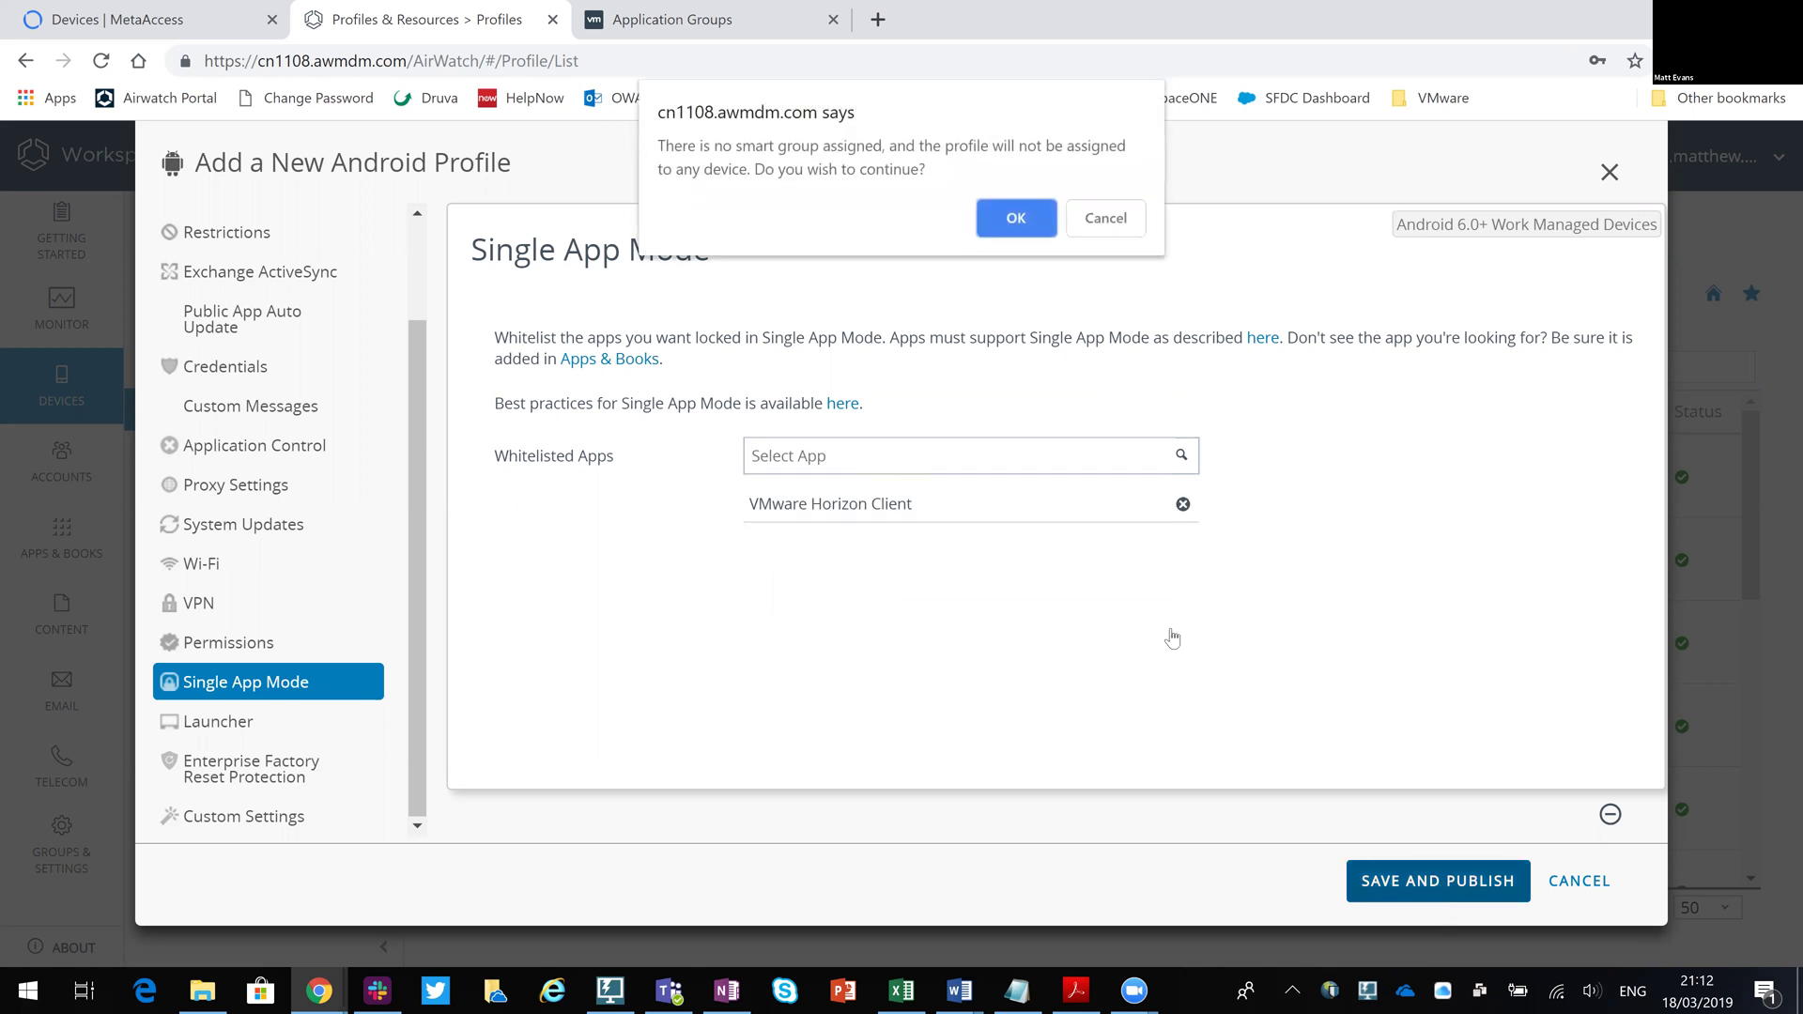
left_click(1005, 222)
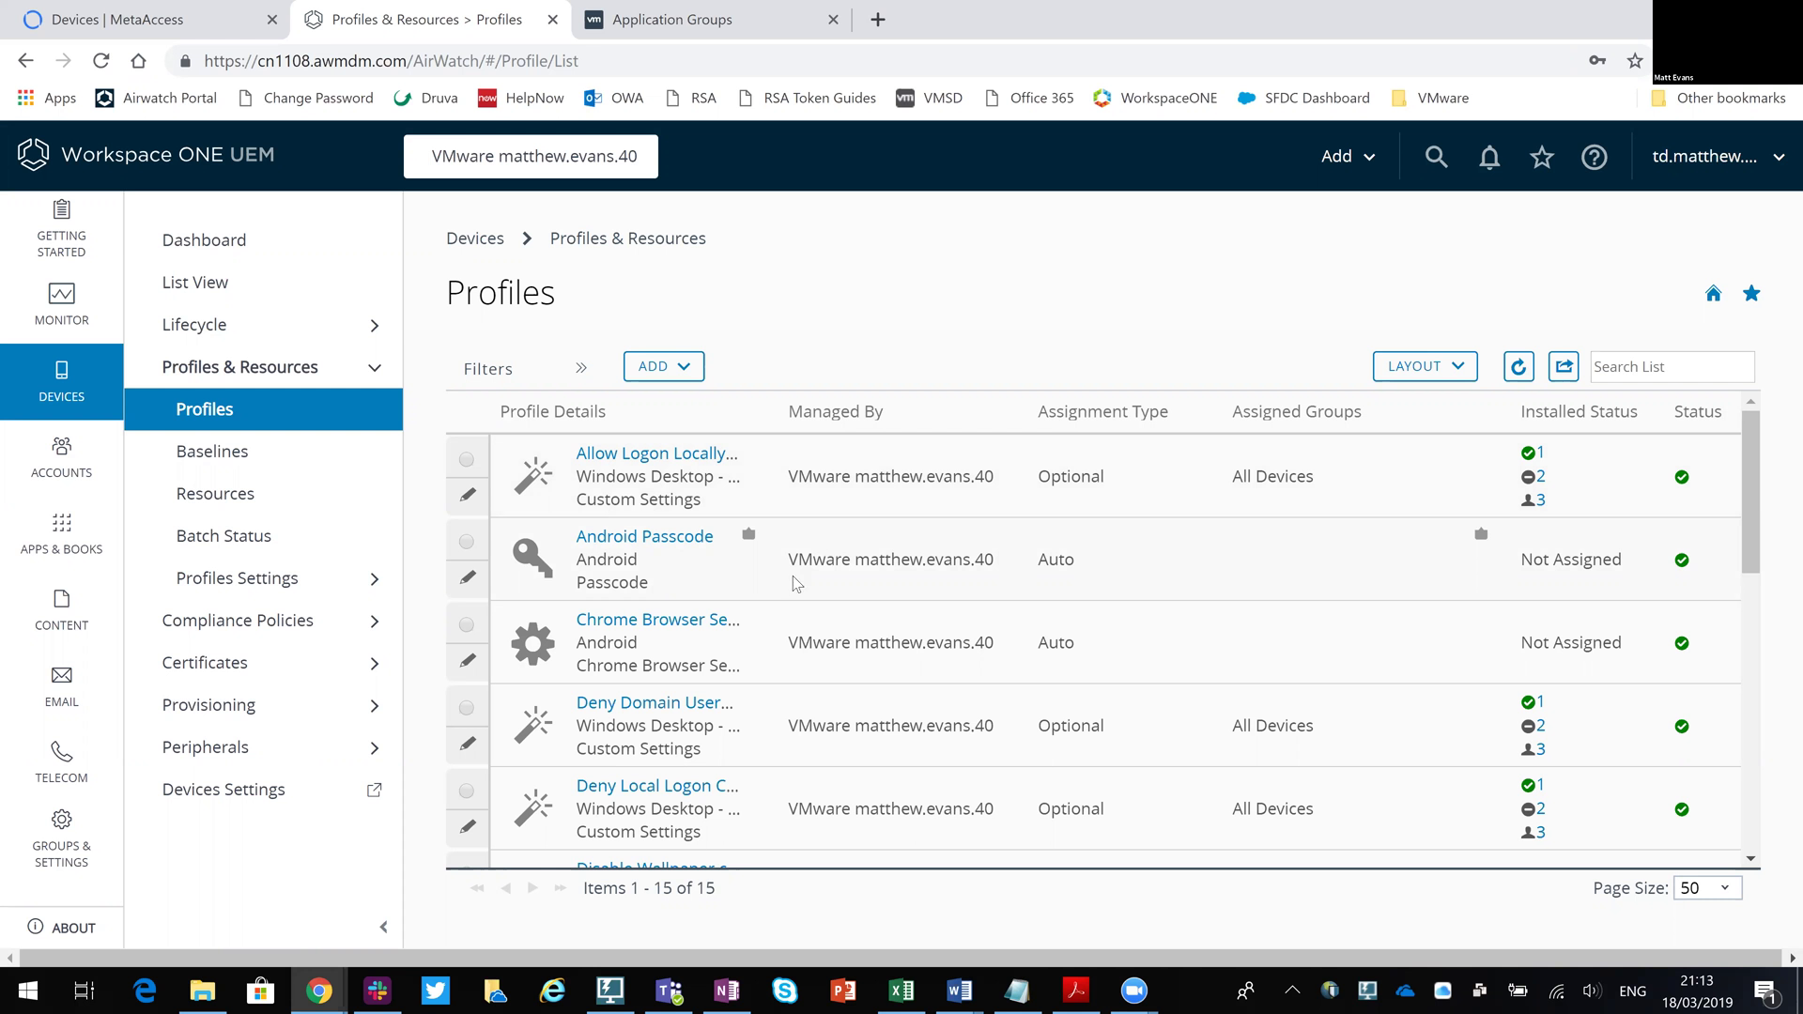
Find the Single App Launcher profile, open it, and close it without changes.
scroll(786, 544, "down", 3)
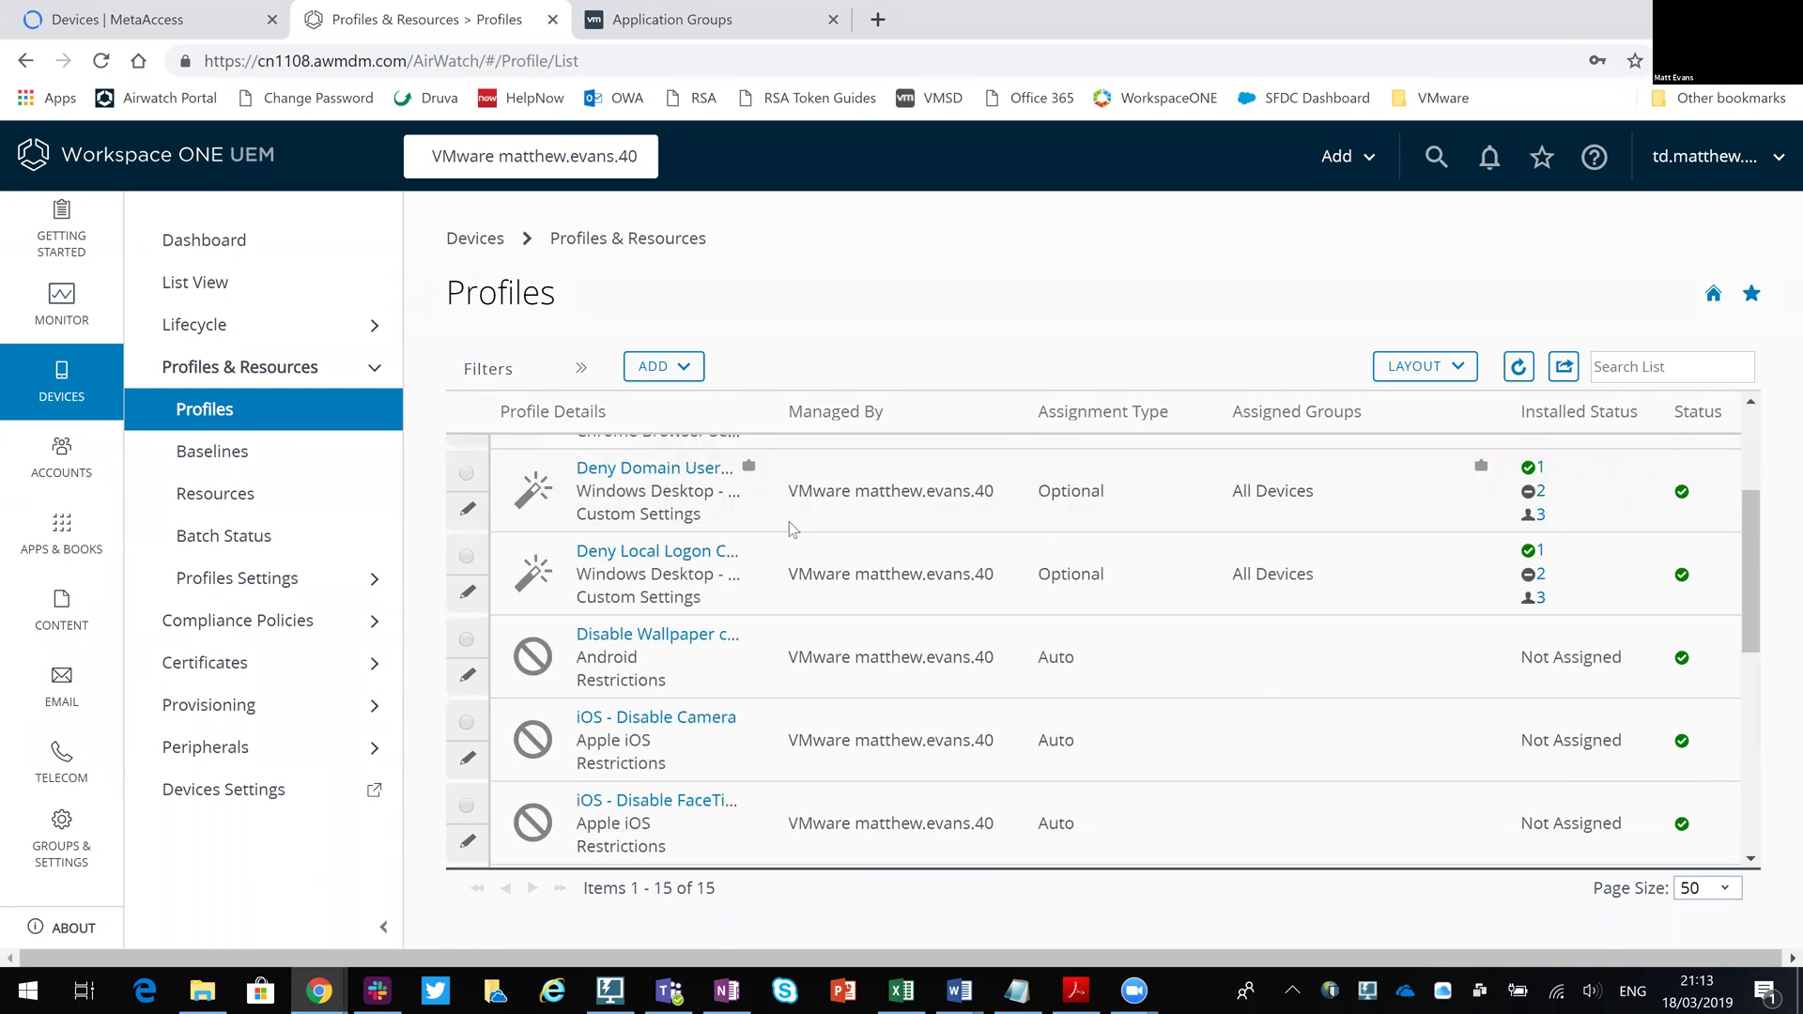
scroll(787, 545, "down", 1)
scroll(785, 554, "down", 2)
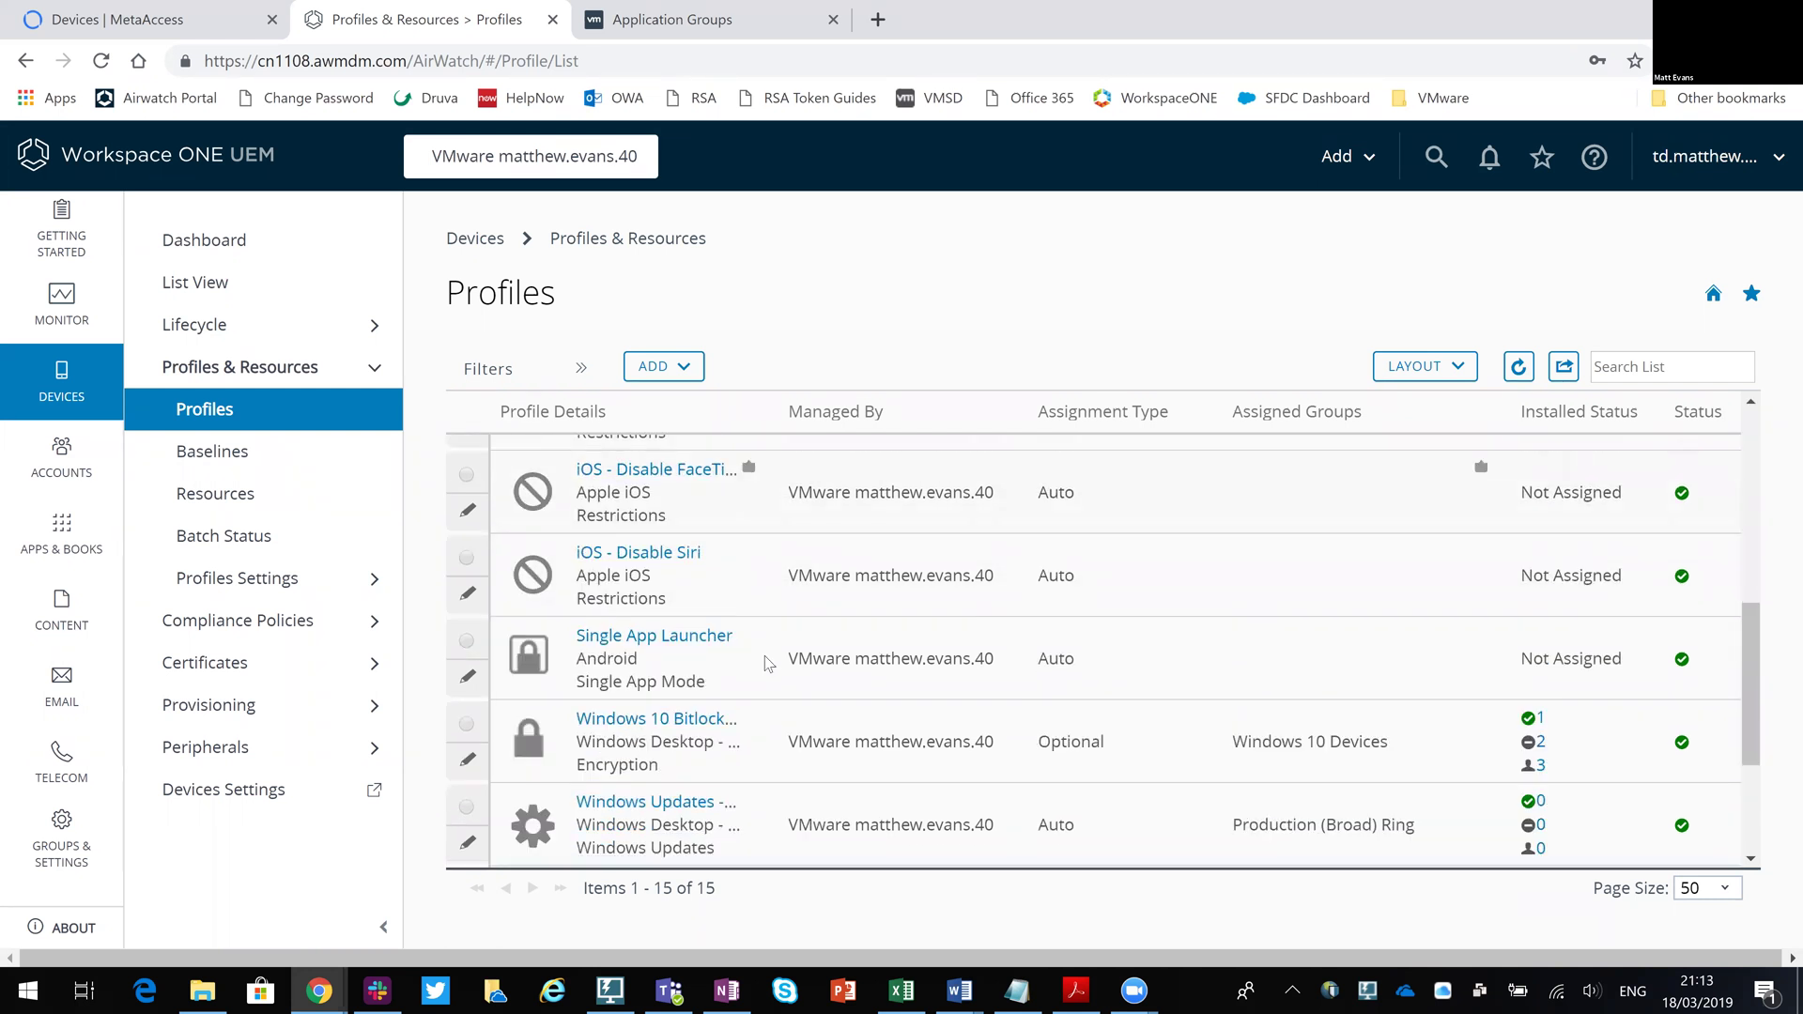
left_click(693, 627)
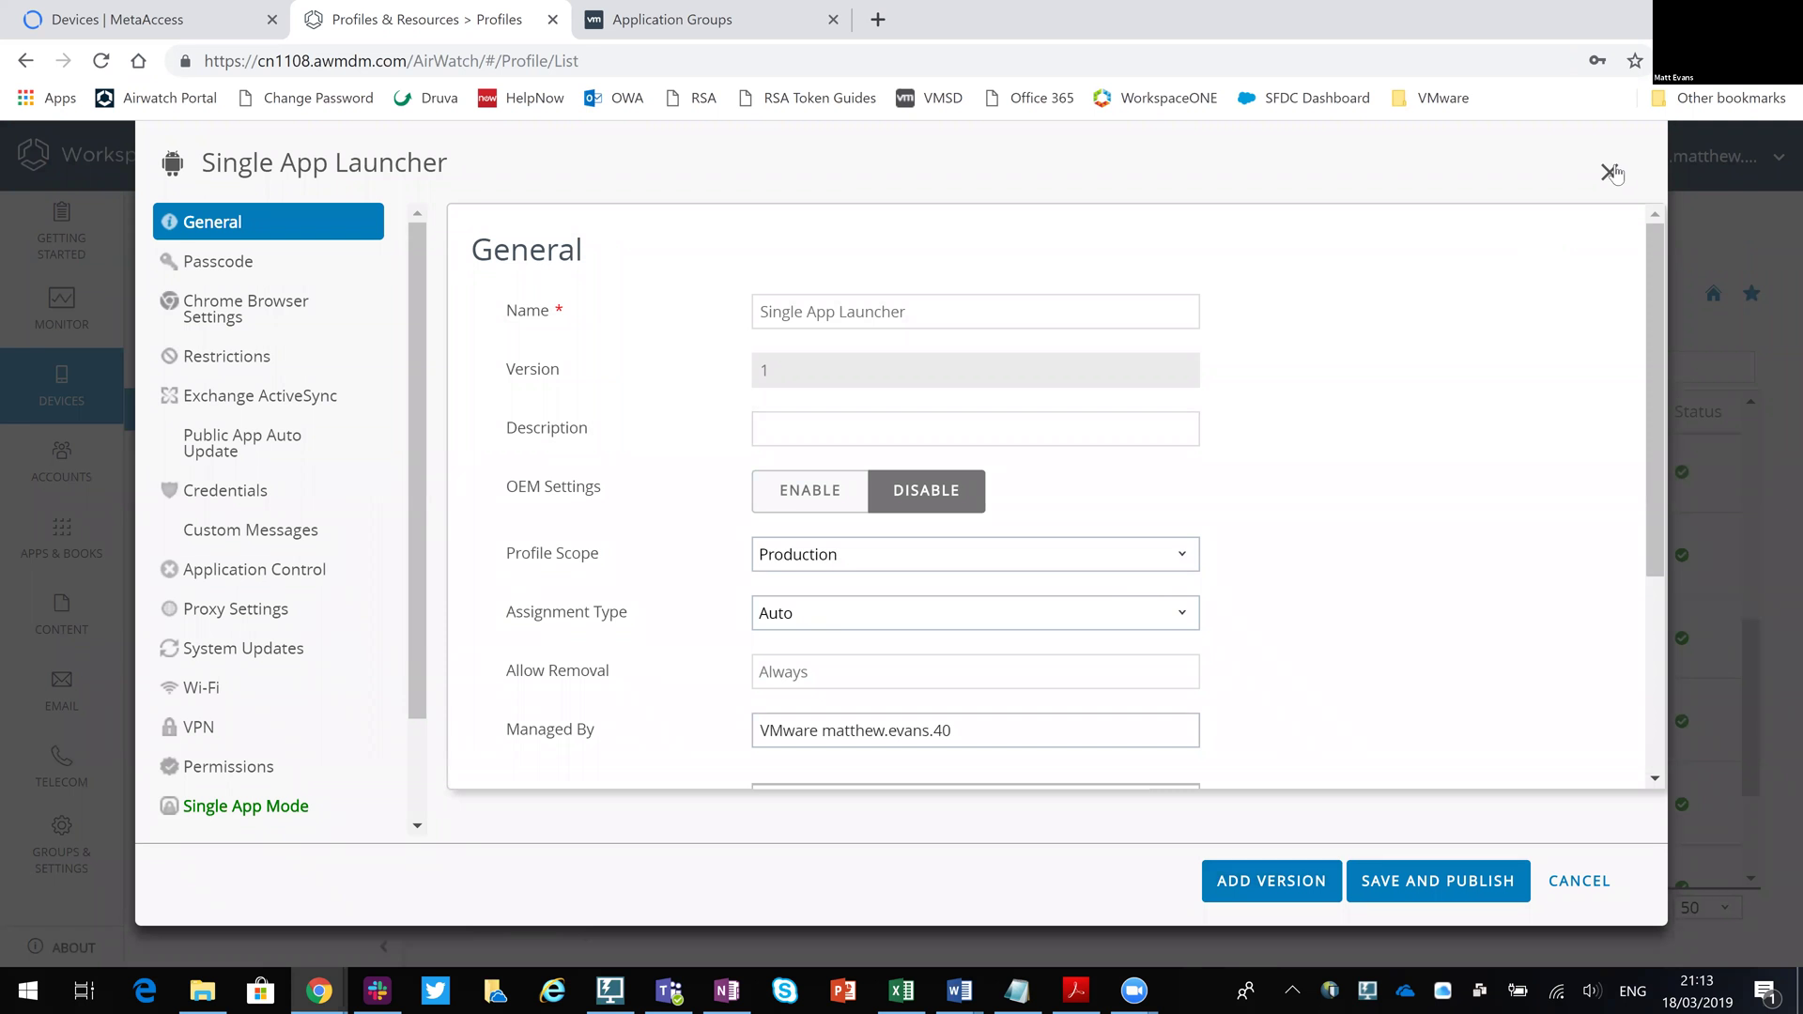
left_click(1610, 172)
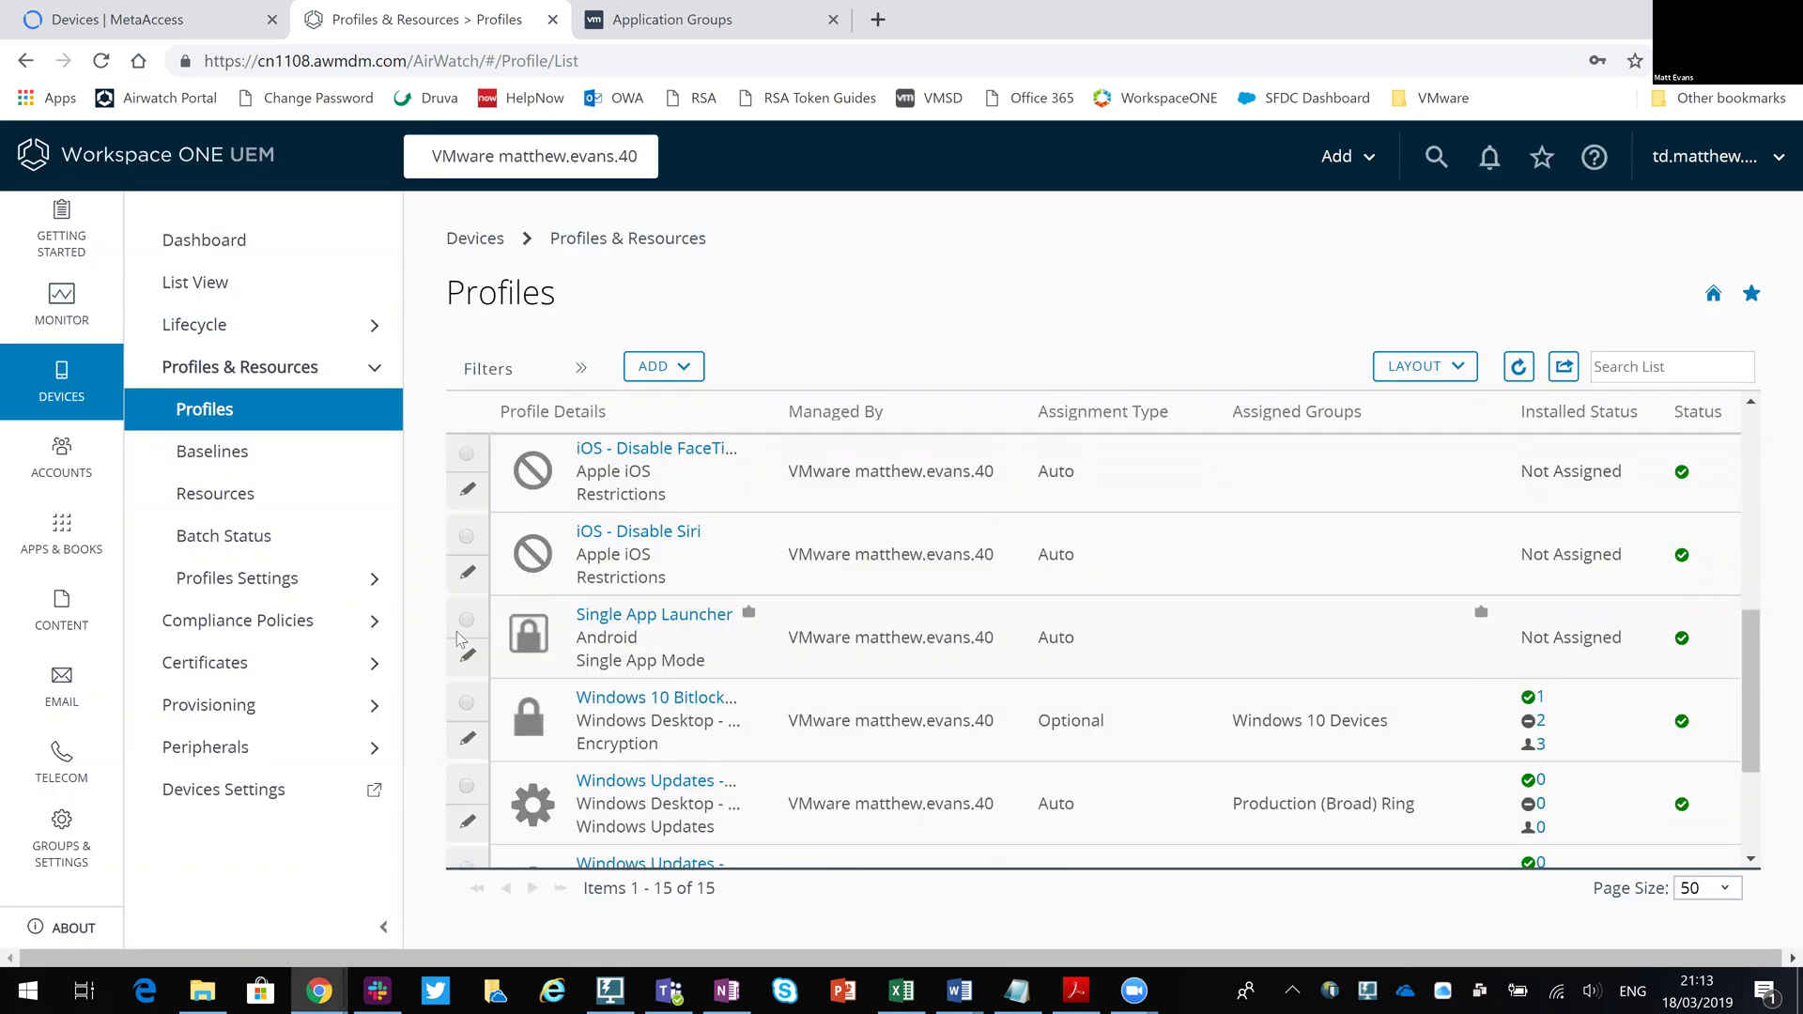
Select the Single App Launcher profile and delete it through More Actions.
left_click(466, 619)
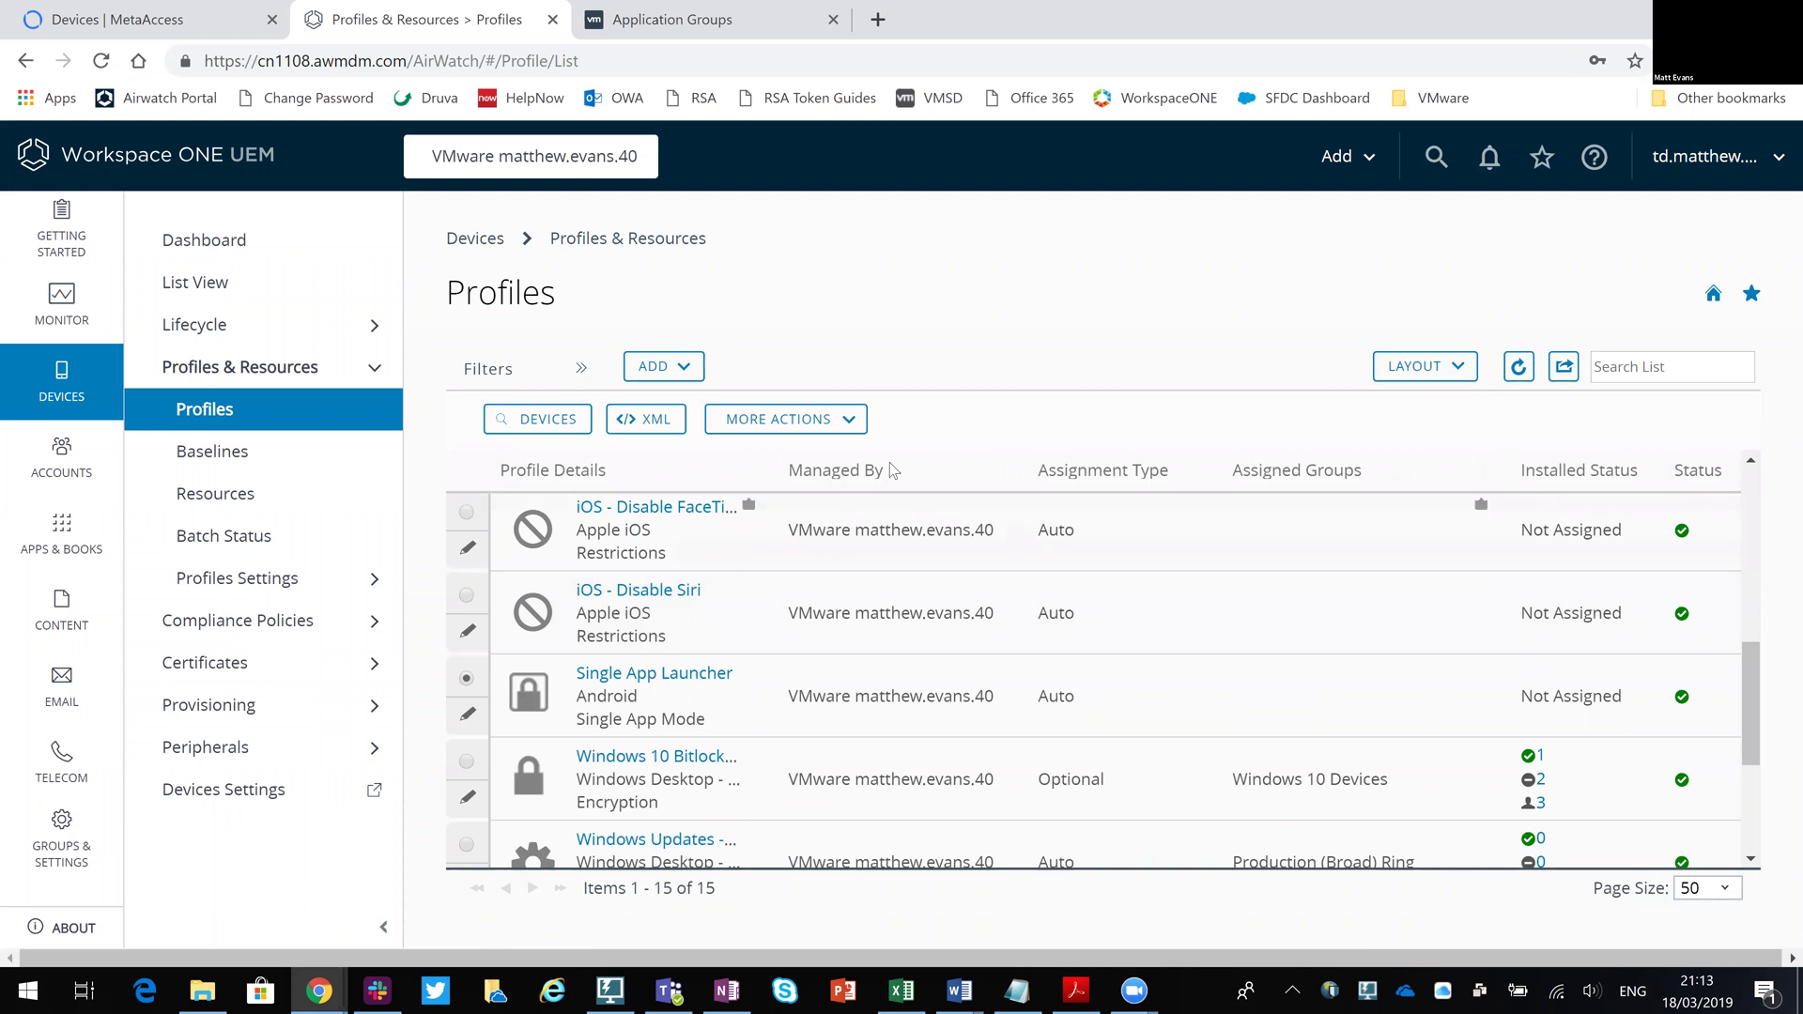
left_click(848, 428)
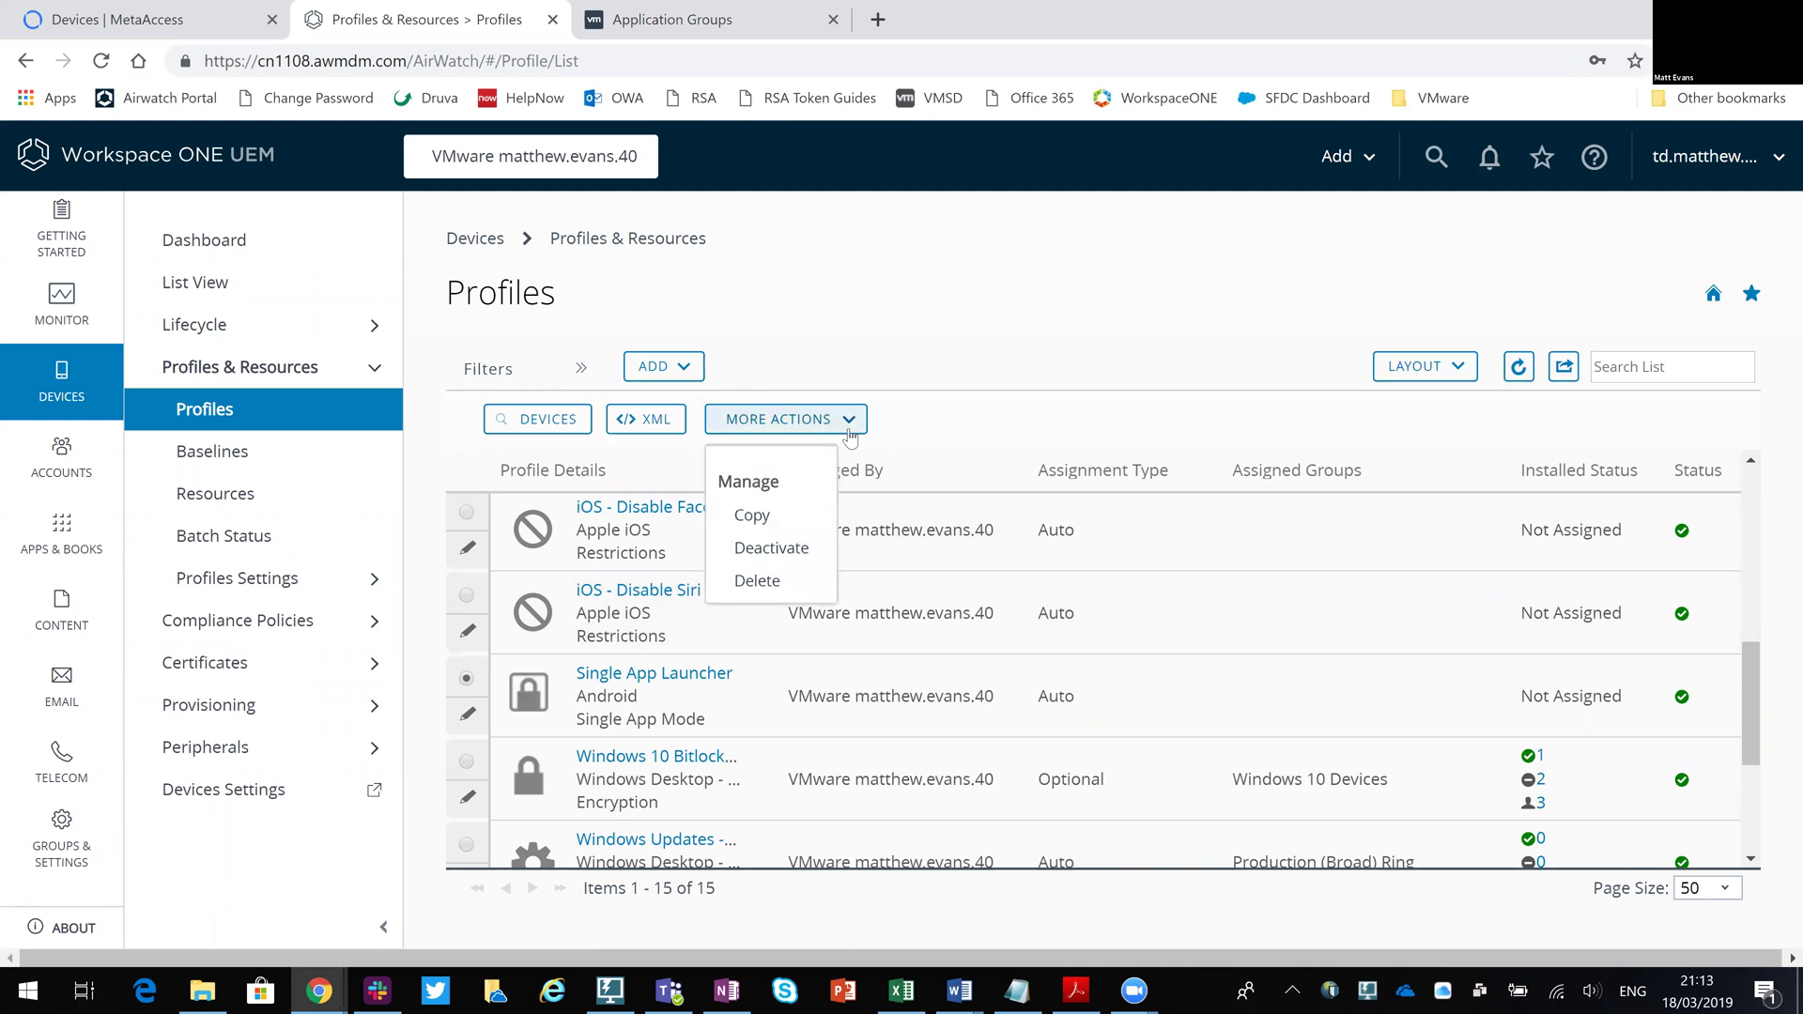
left_click(757, 580)
left_click(1007, 199)
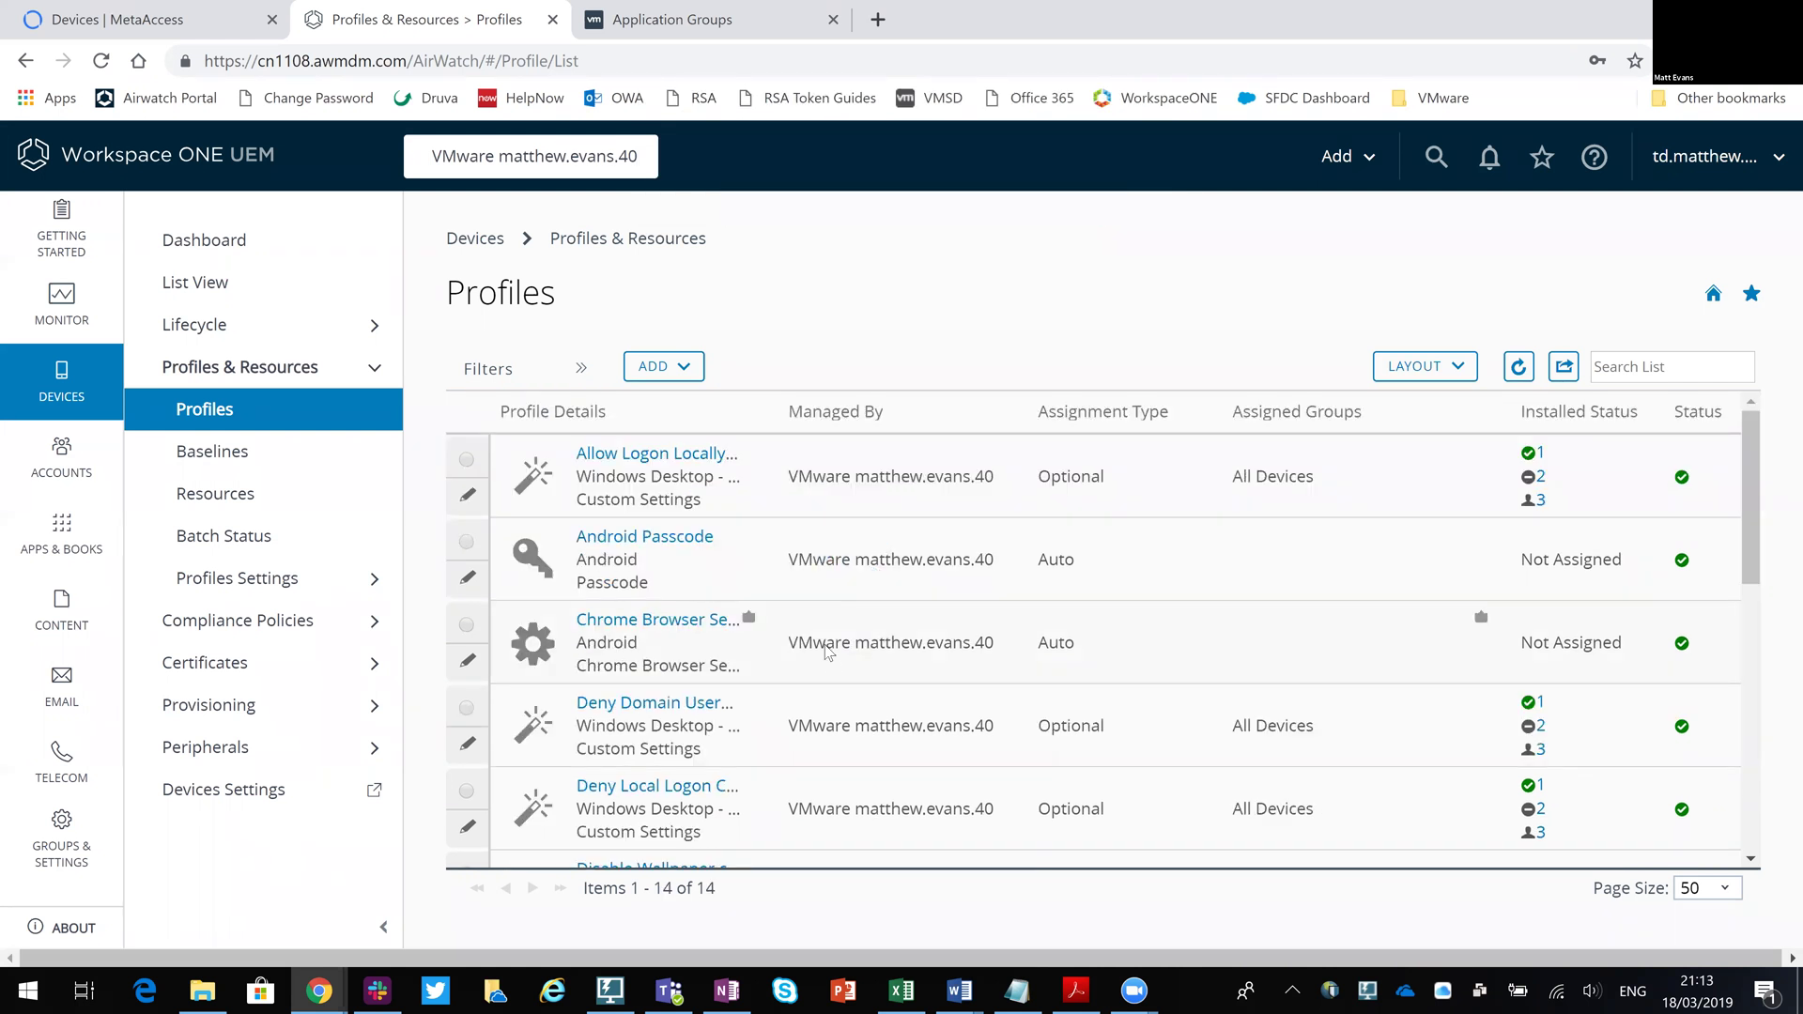
Navigate through Apps & Books > Application Settings to the Assignment Groups page with 17 groups.
left_click(48, 554)
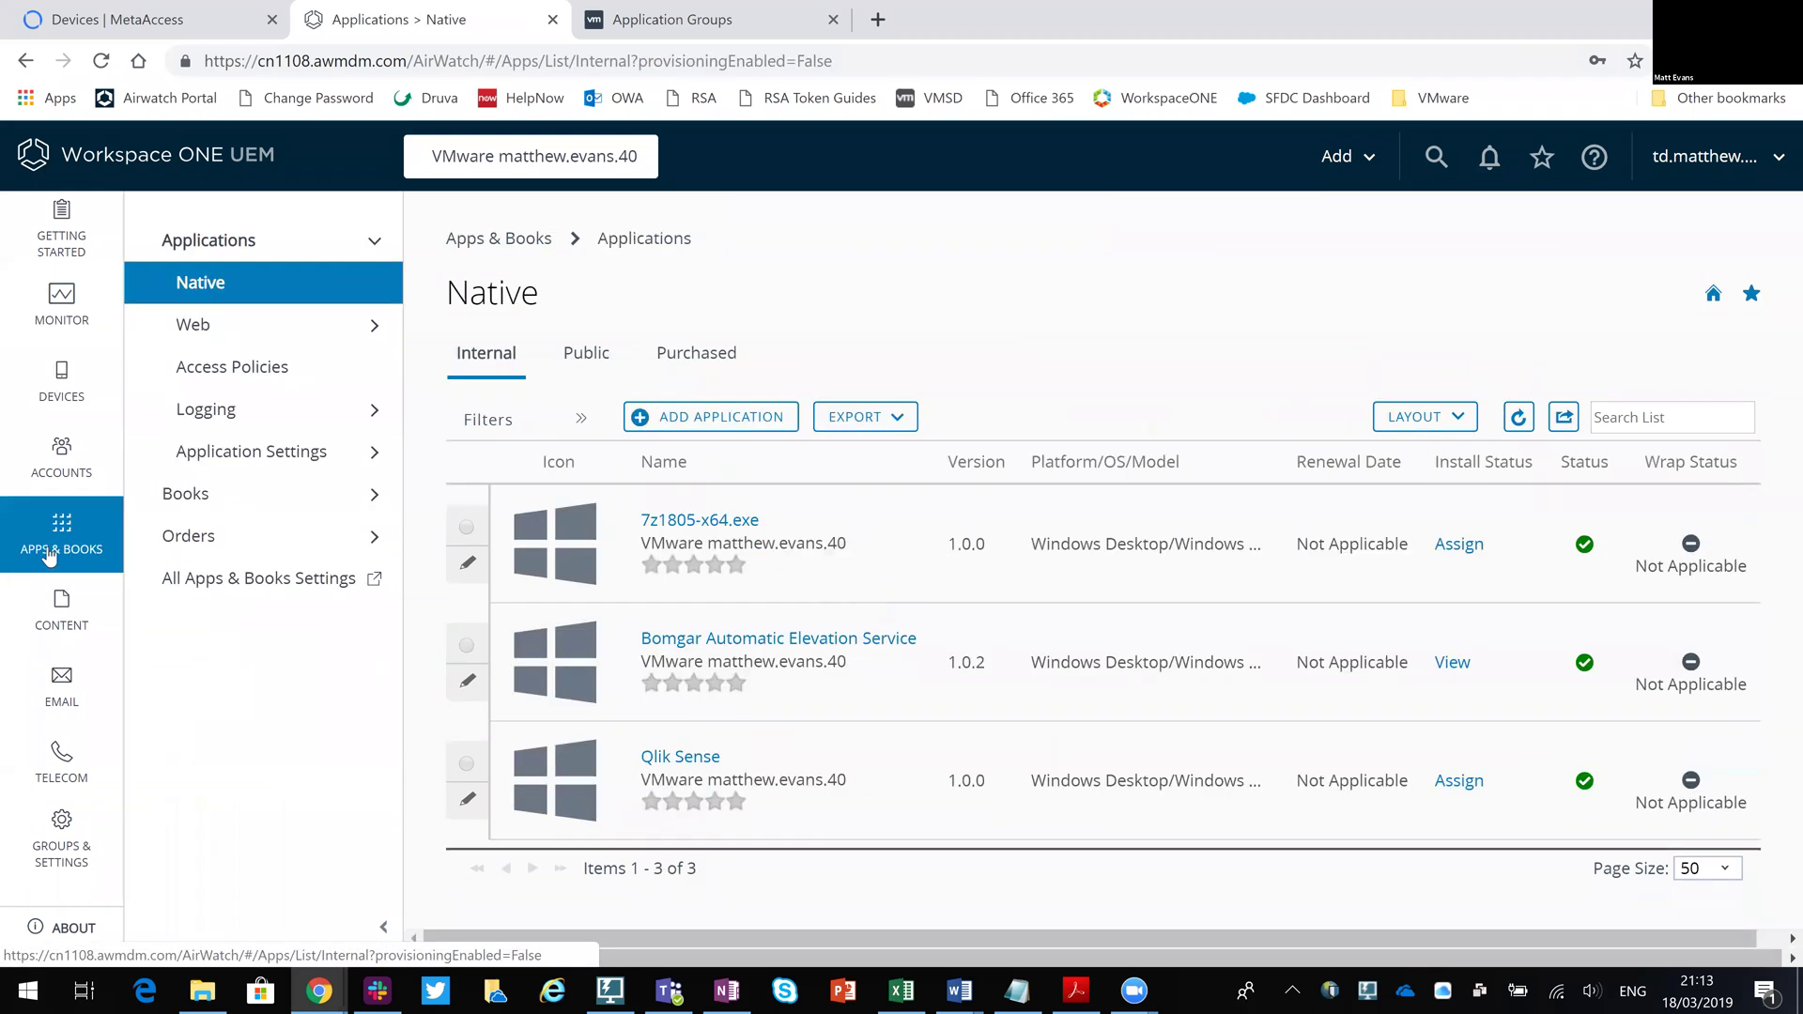
left_click(267, 452)
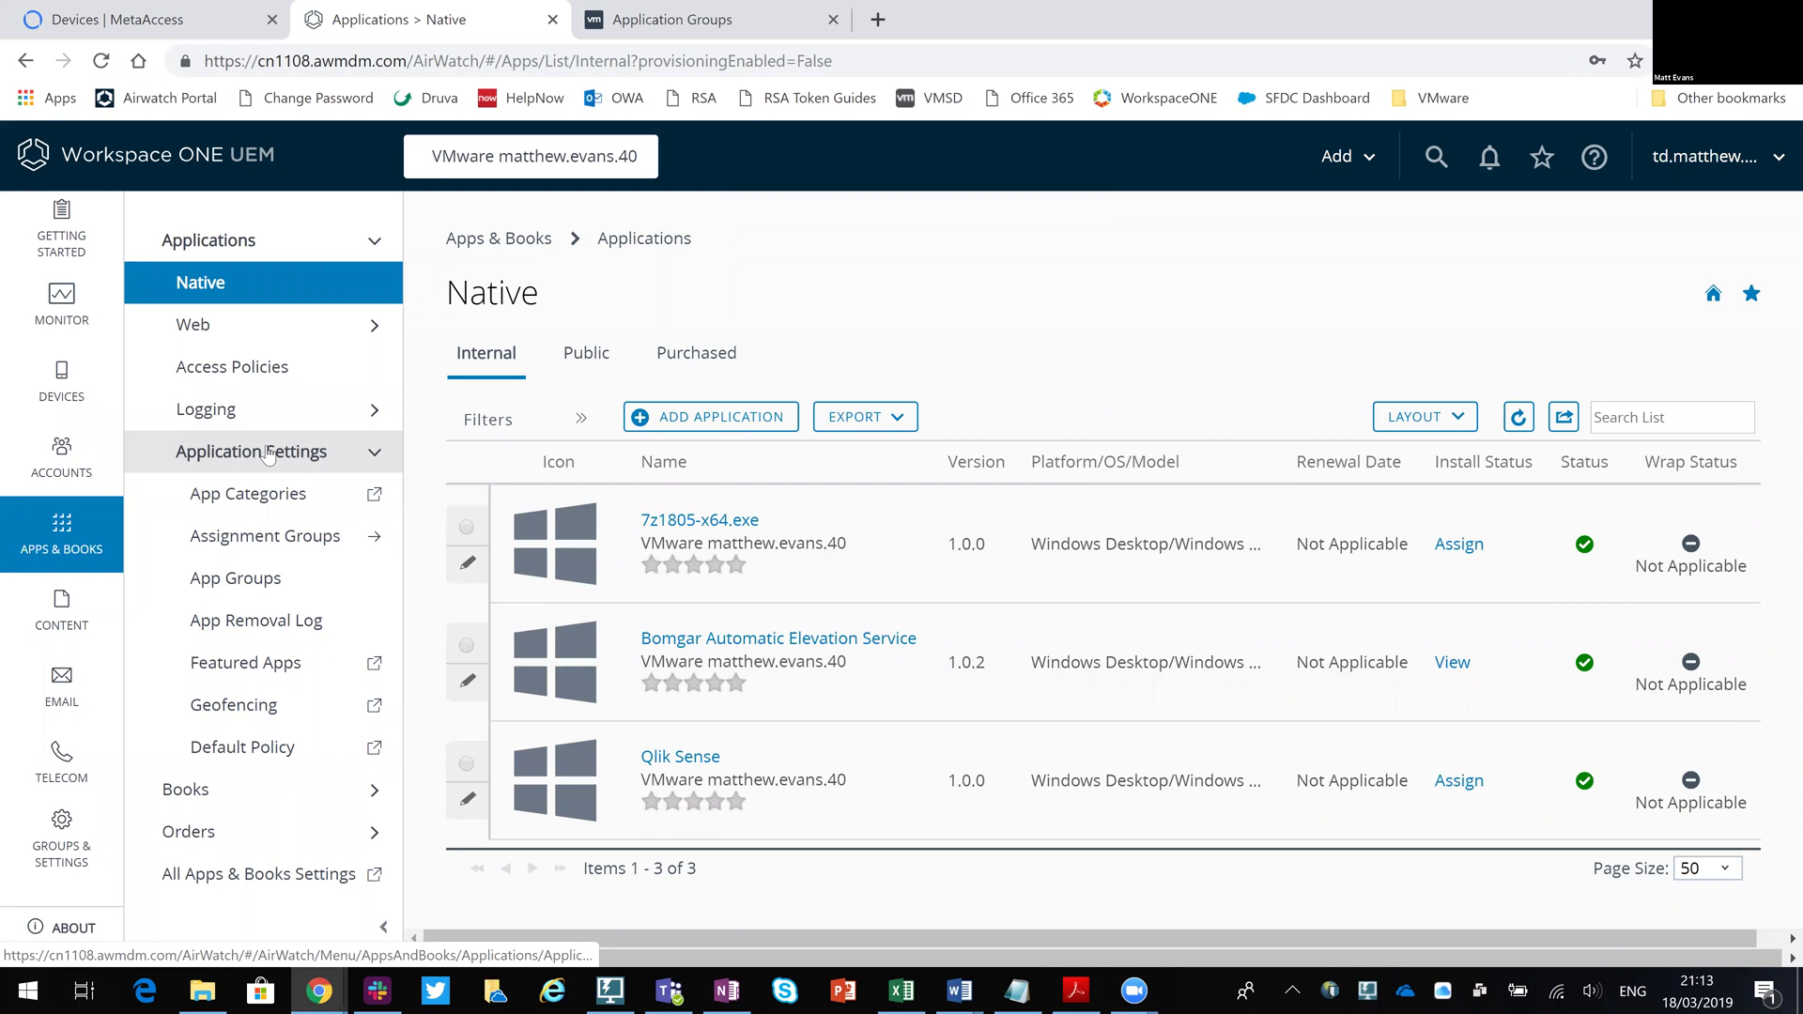
left_click(318, 550)
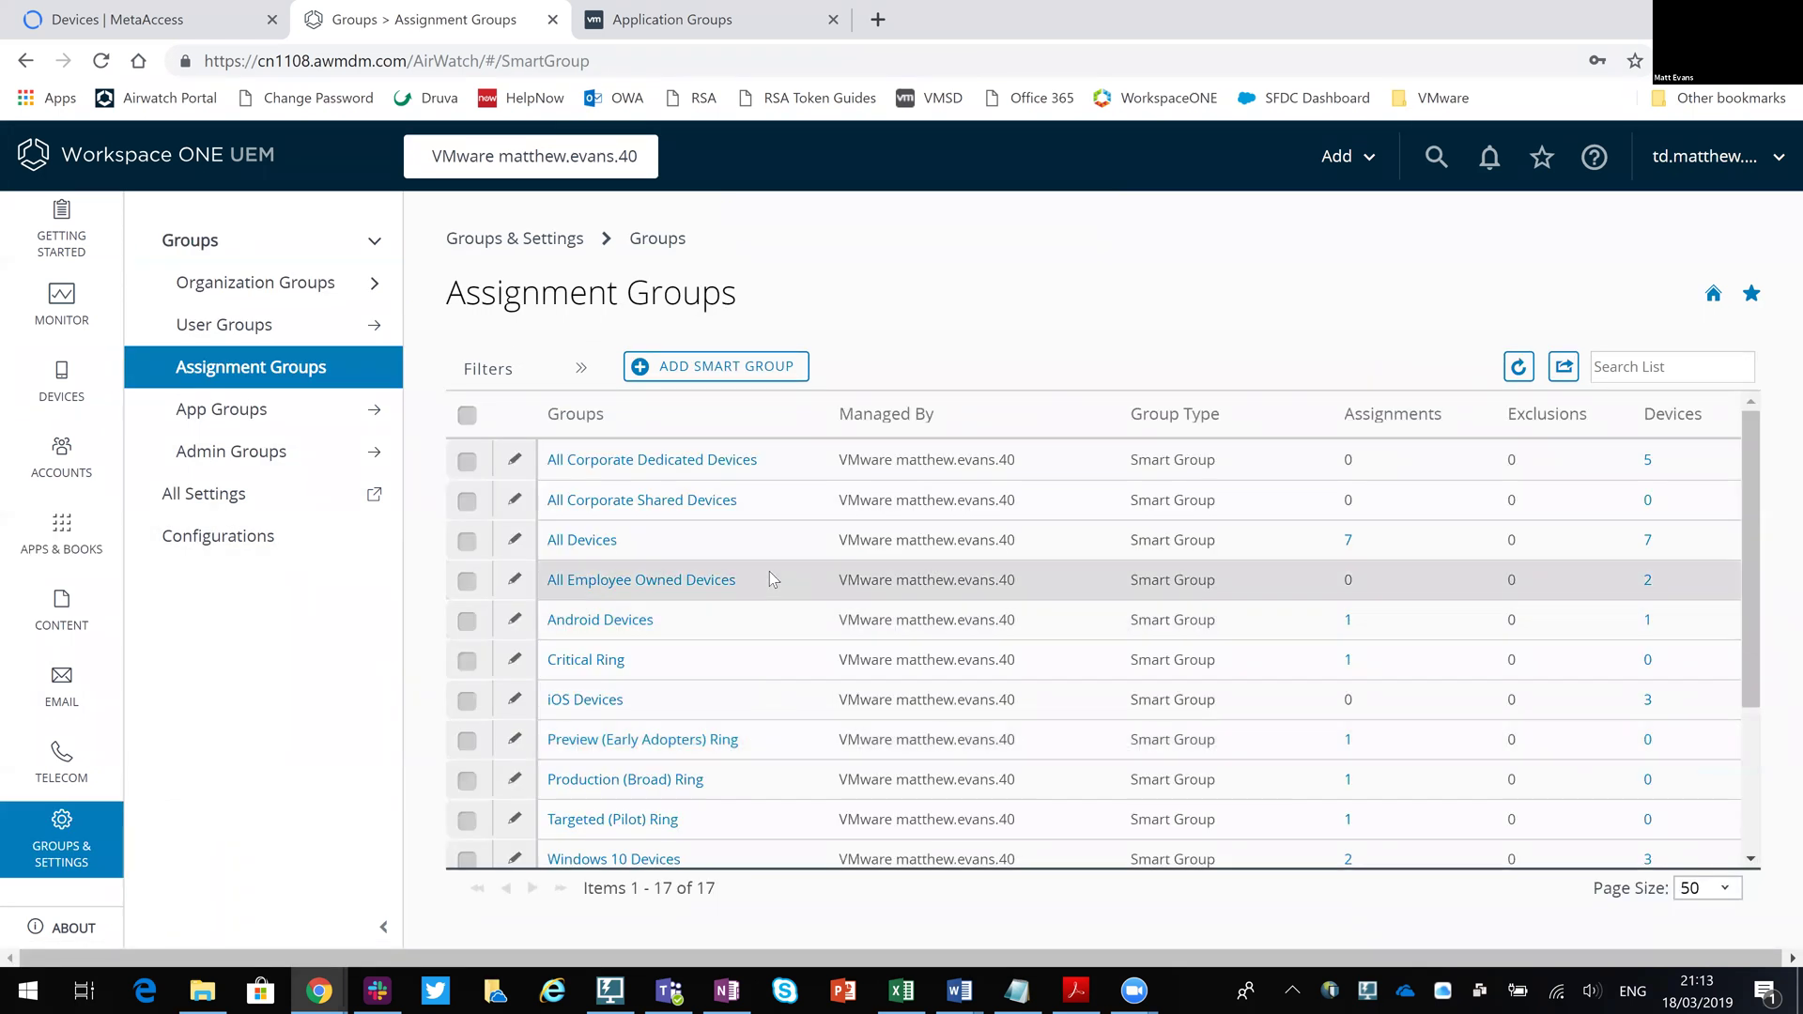
scroll(758, 652, "down", 2)
scroll(758, 651, "up", 2)
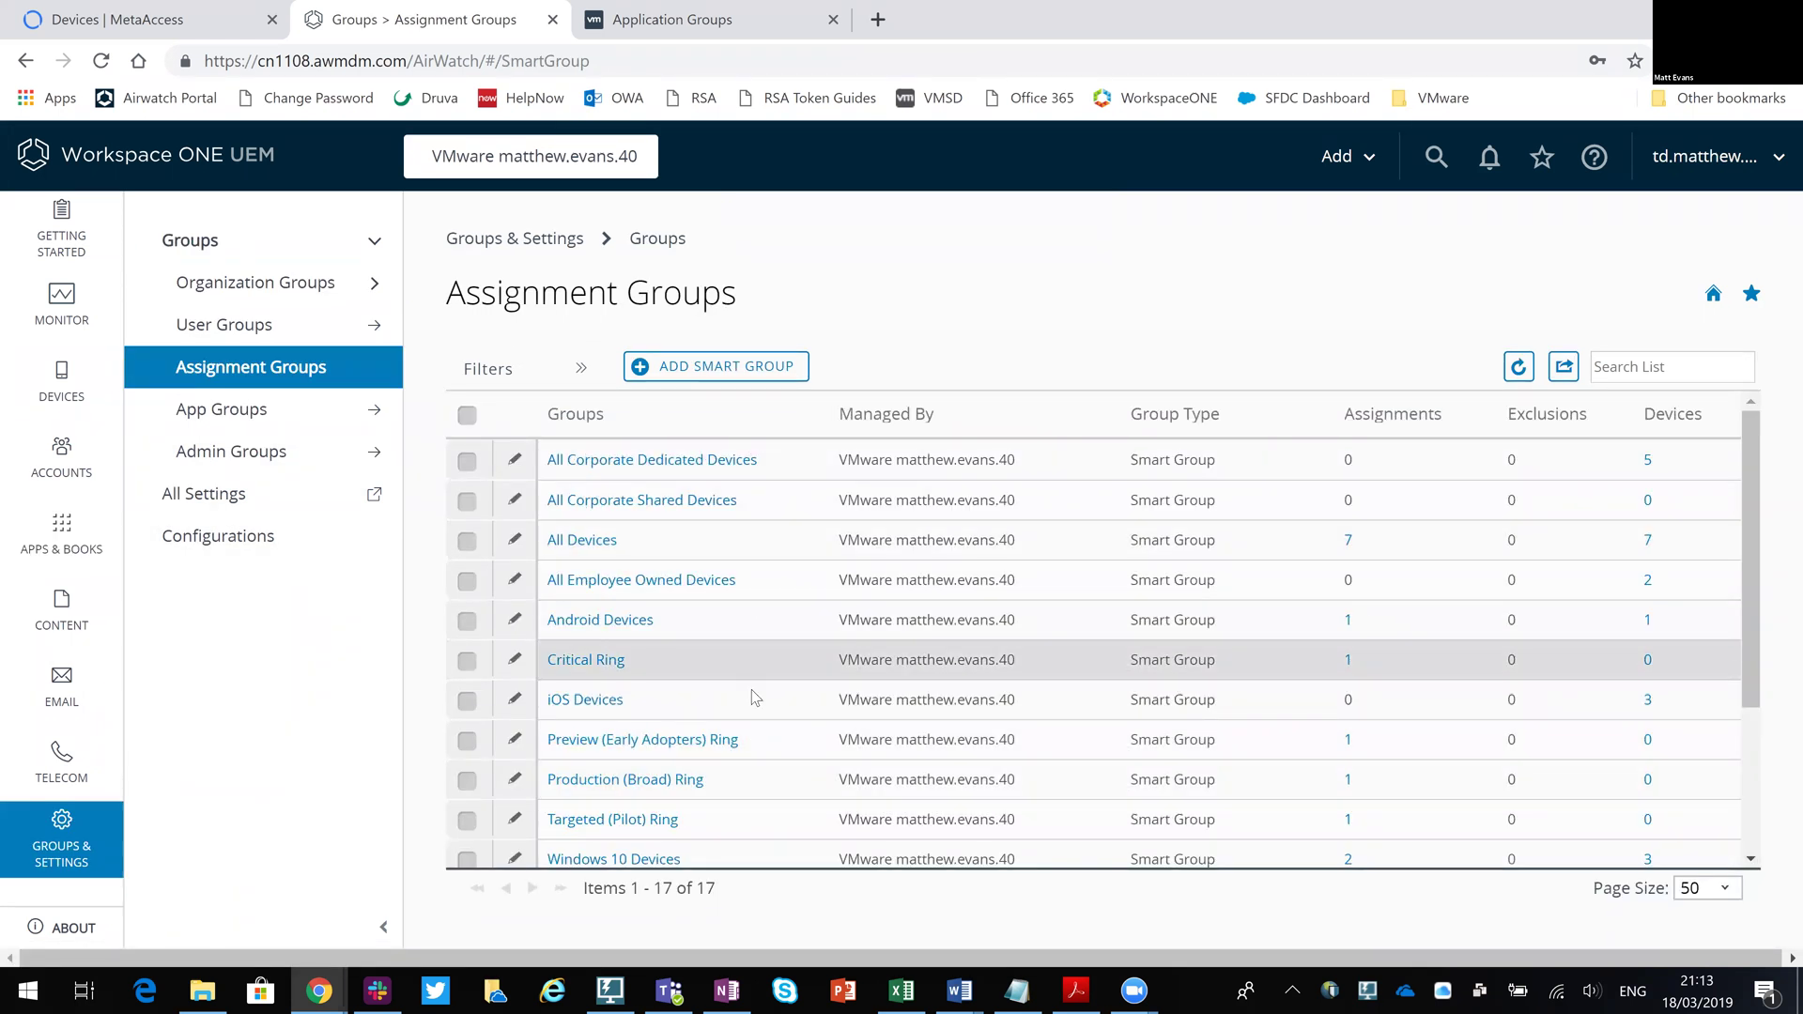
scroll(751, 699, "down", 2)
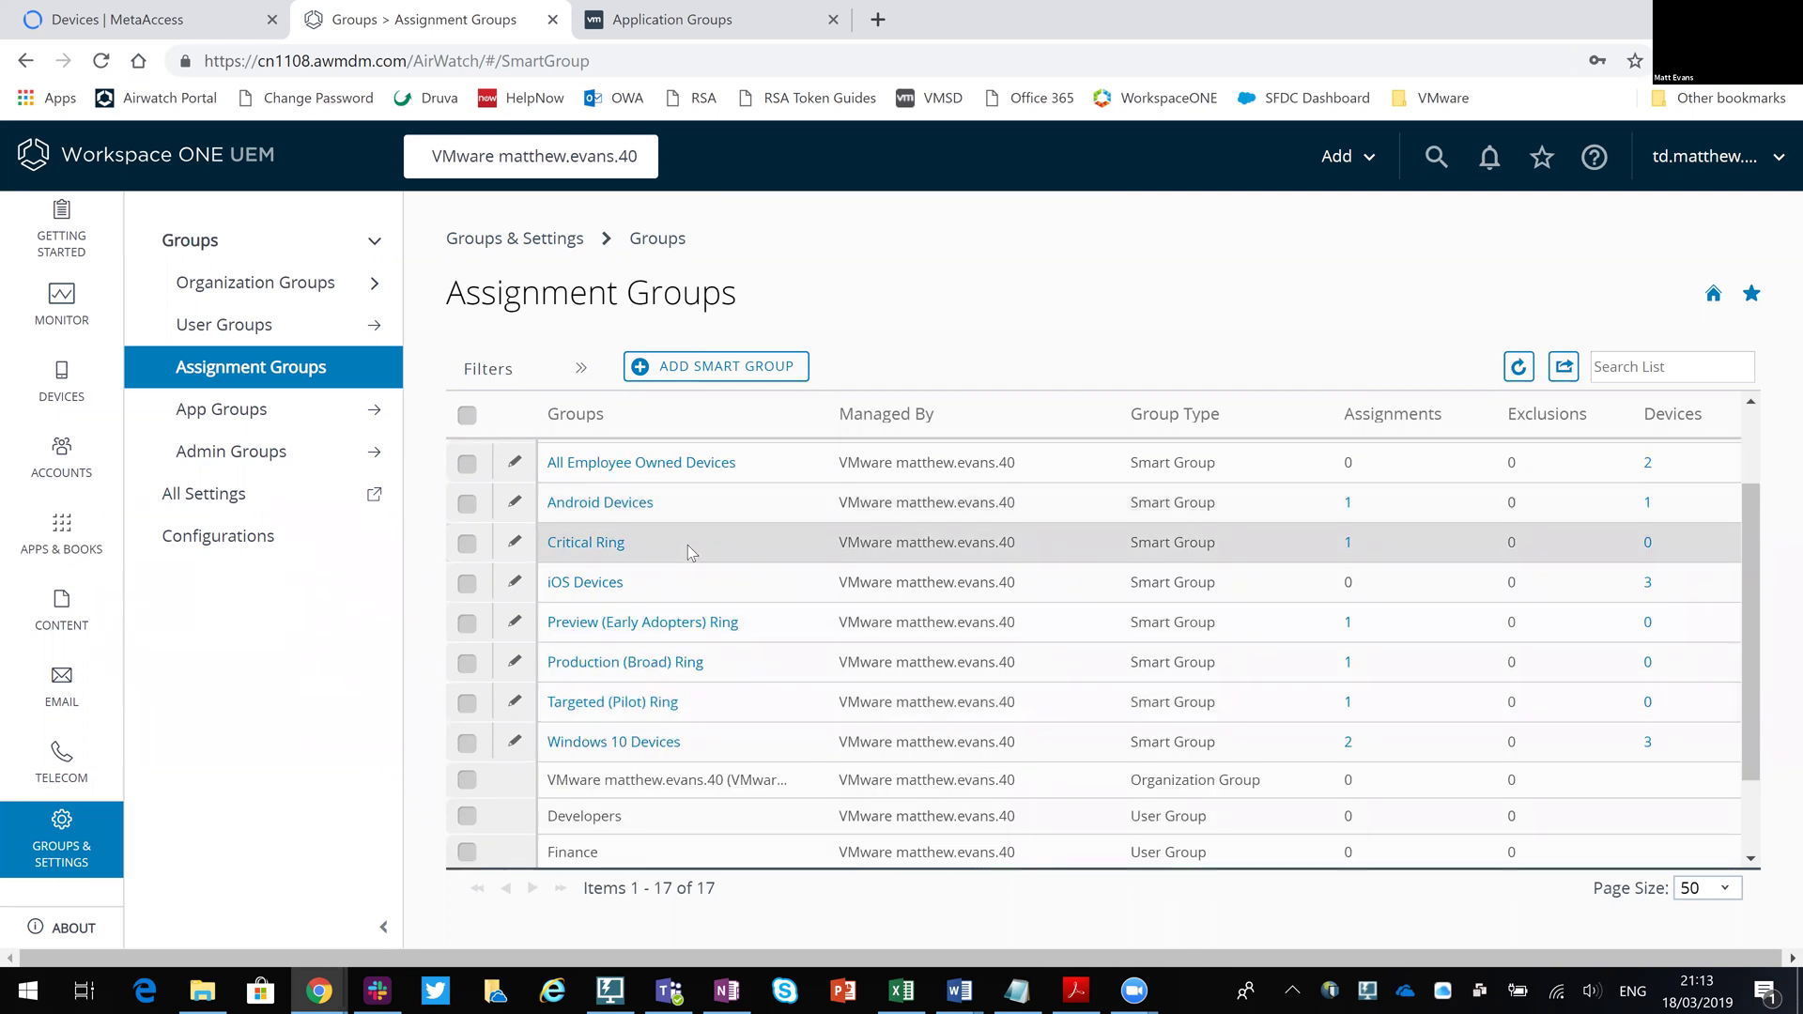
scroll(687, 544, "down", 2)
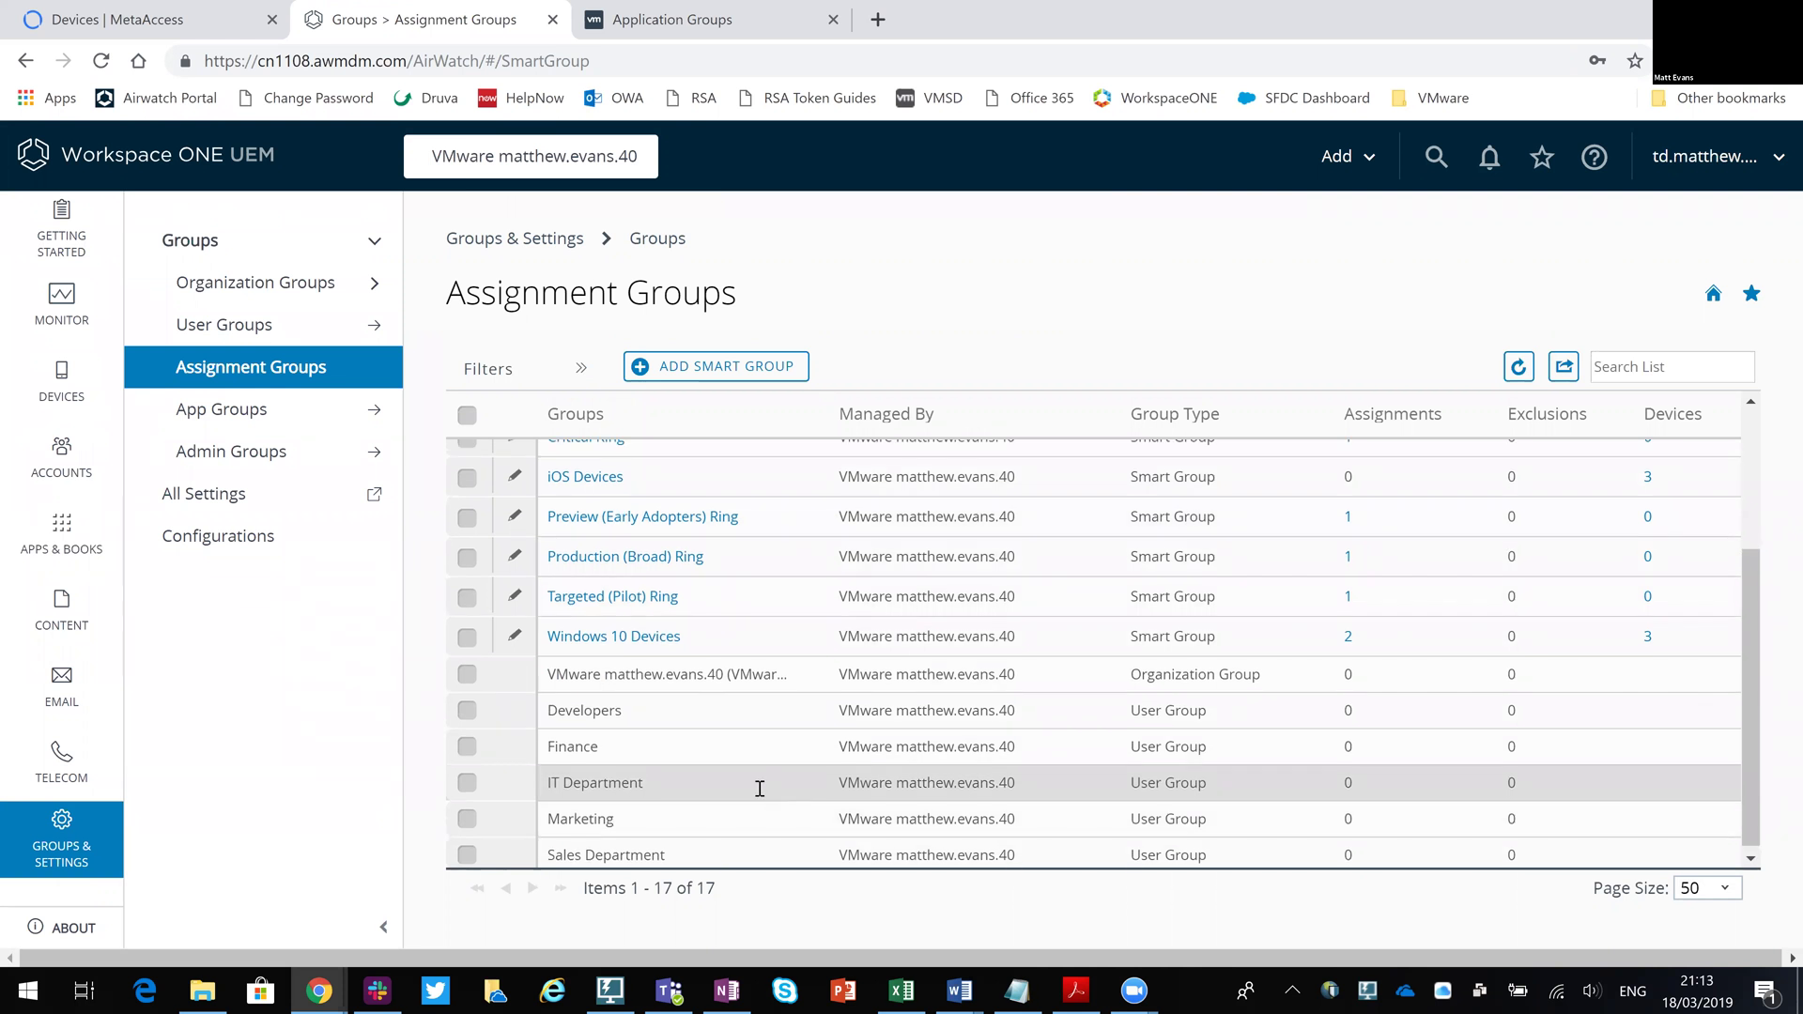
scroll(757, 785, "up", 2)
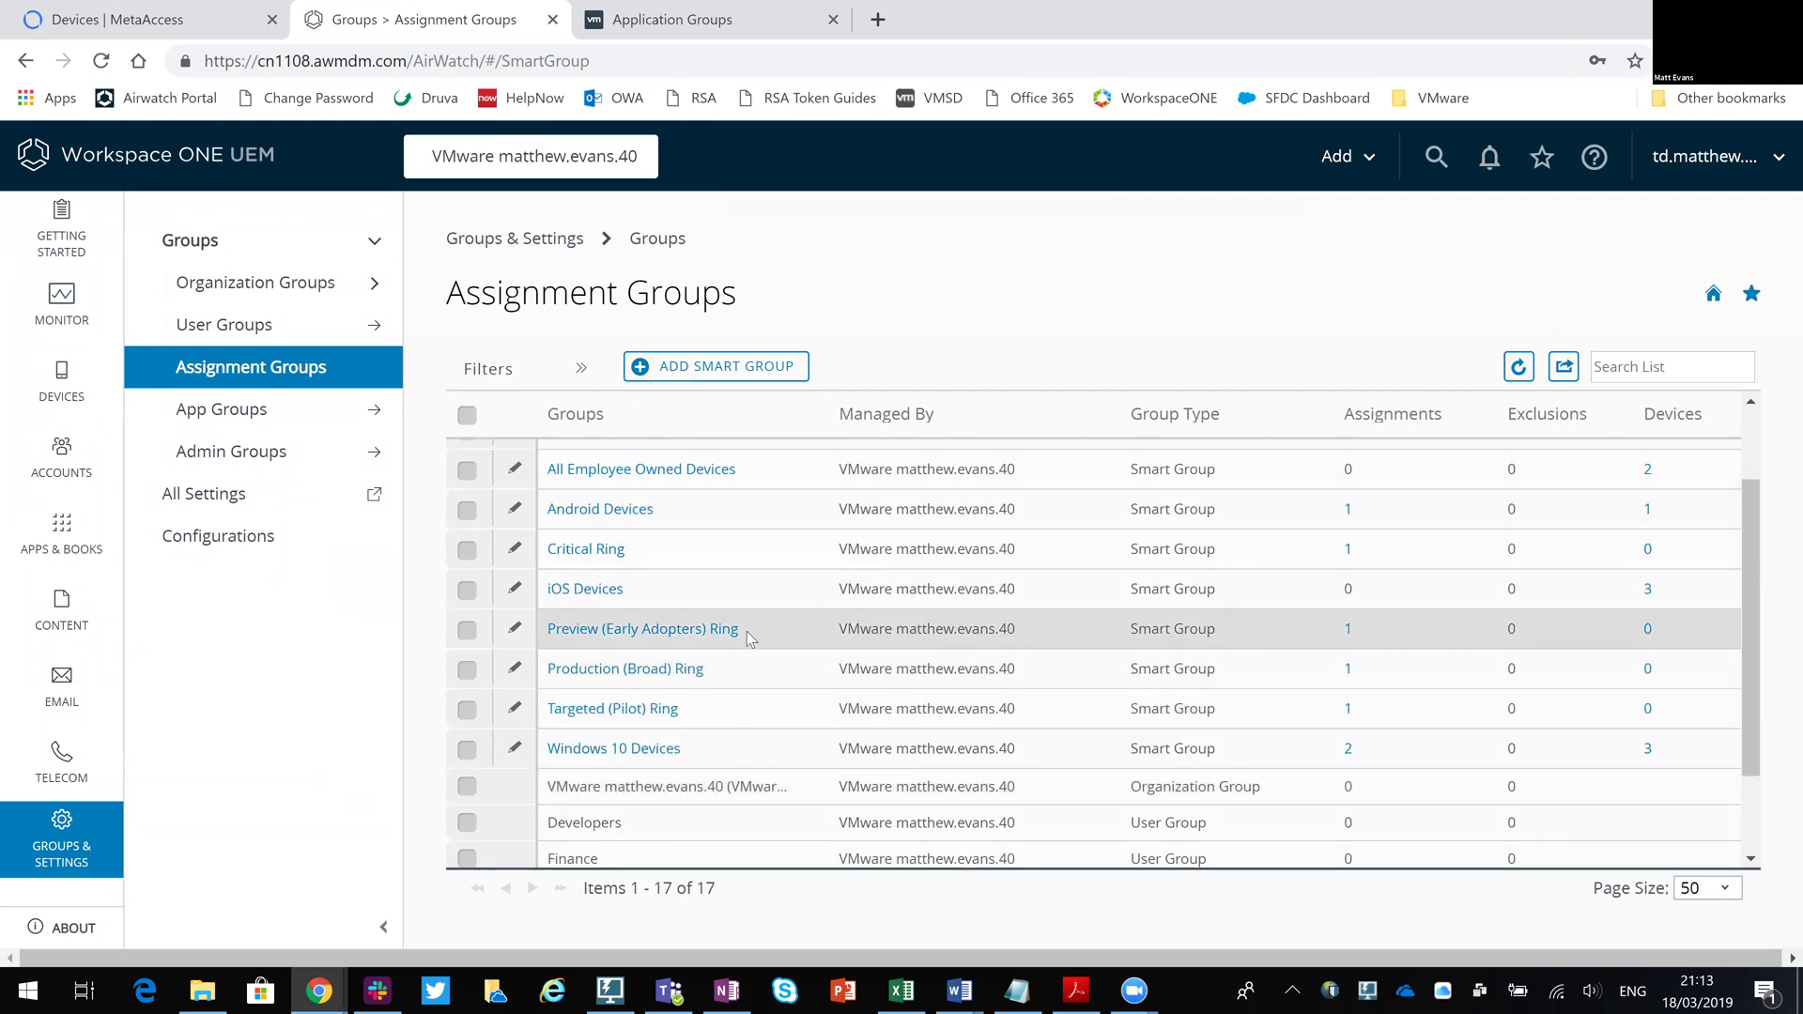
scroll(746, 631, "up", 2)
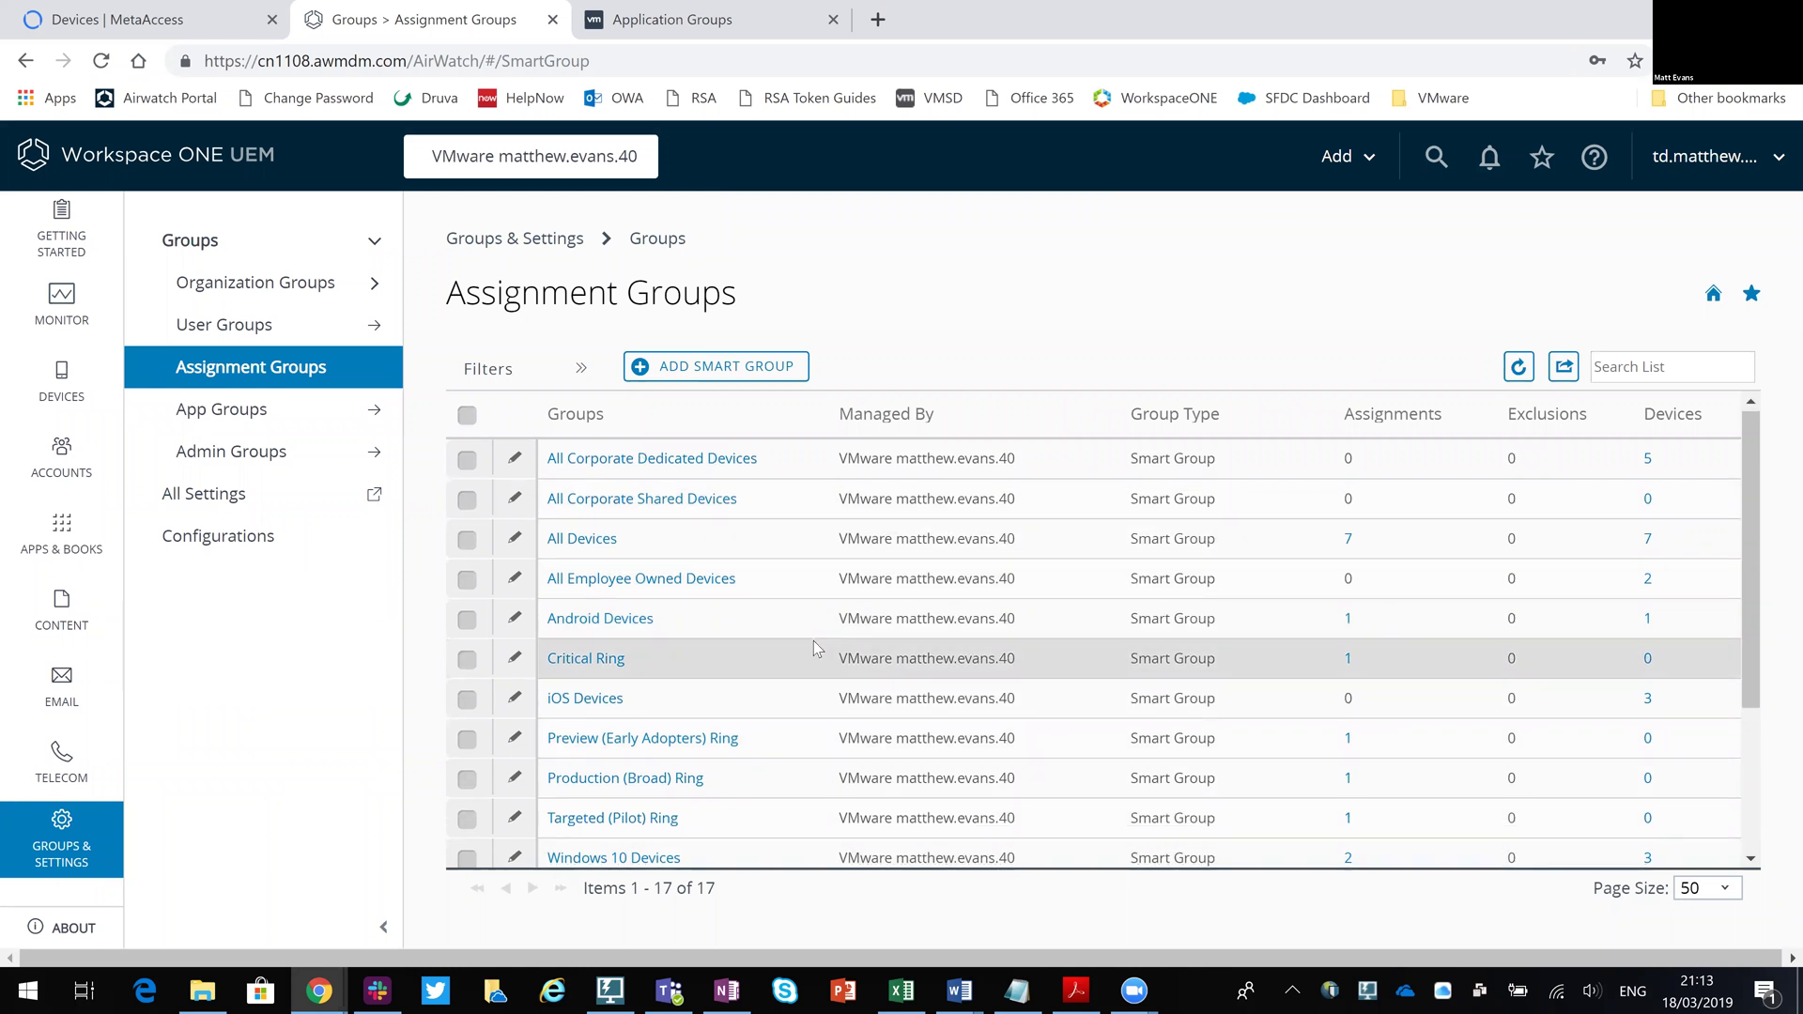
scroll(814, 646, "down", 2)
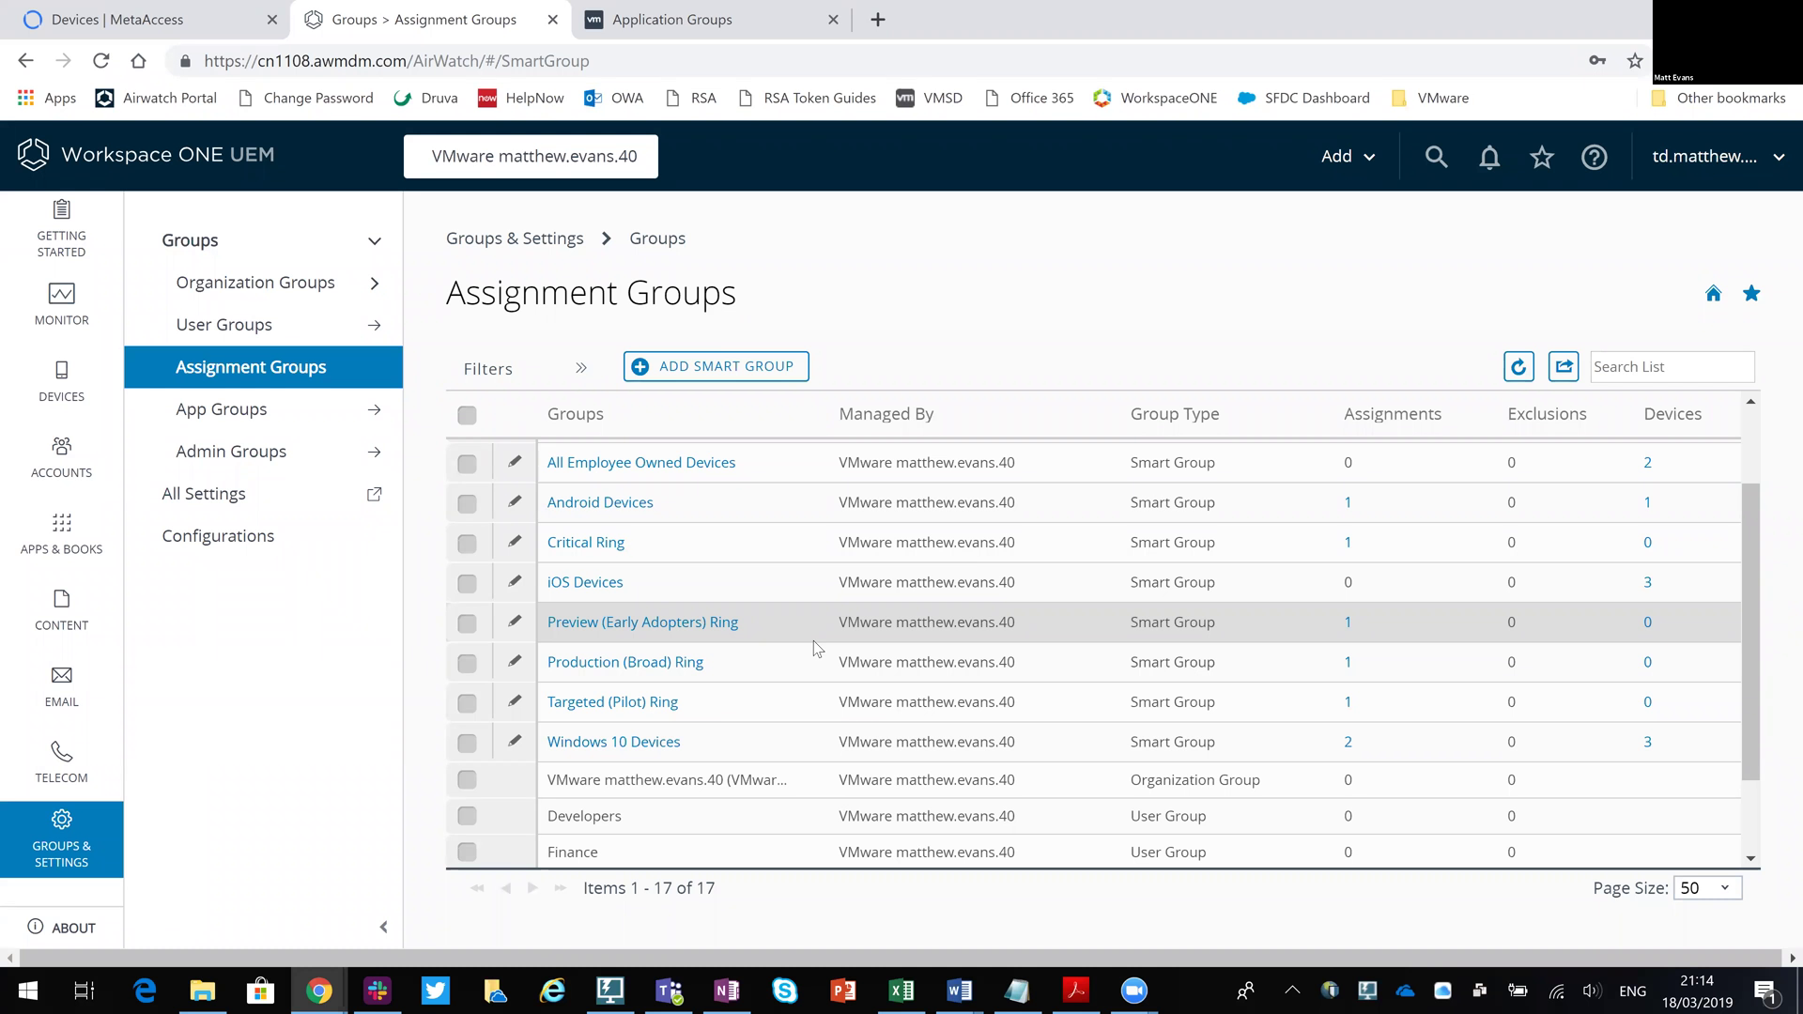